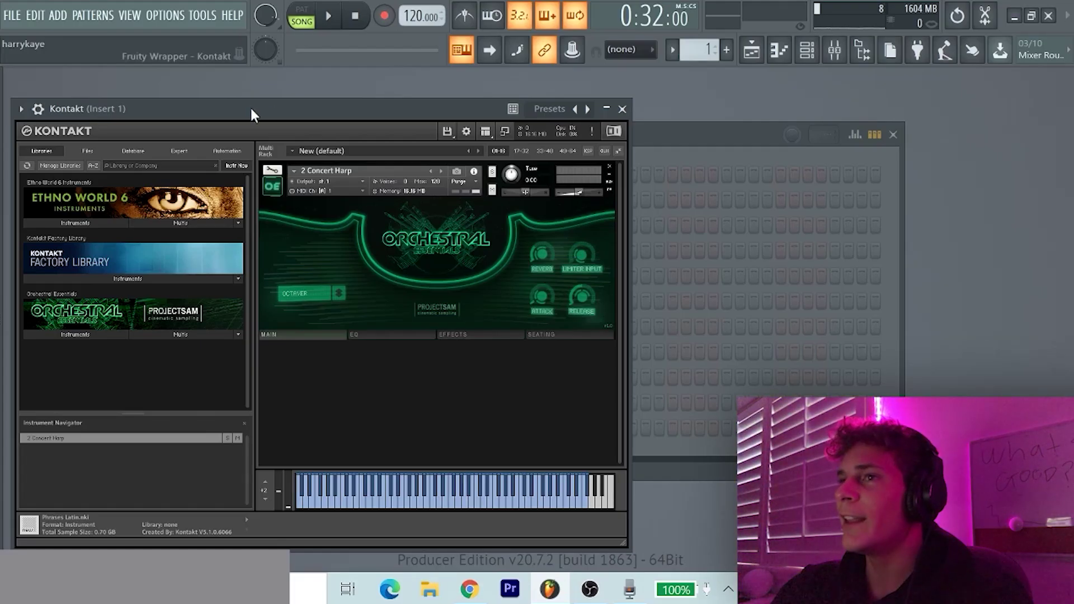
Drag the Kontakt Concert Harp window to the right to reveal the channel rack
drag(251, 110, 547, 116)
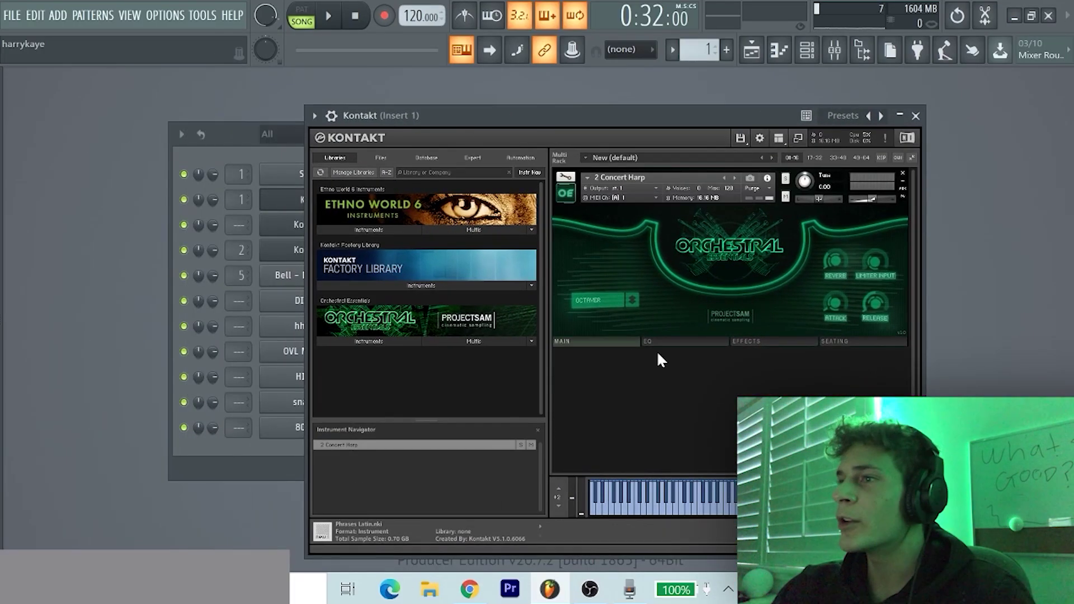
Open the piano roll of the Kontakt harp channel
click(273, 445)
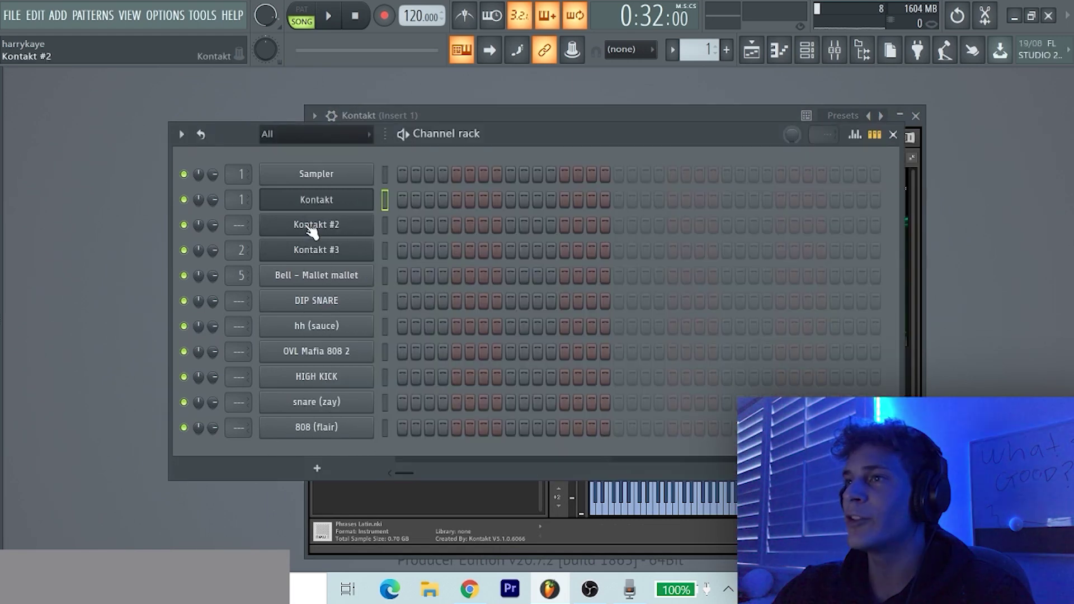
right_click(308, 203)
click(409, 197)
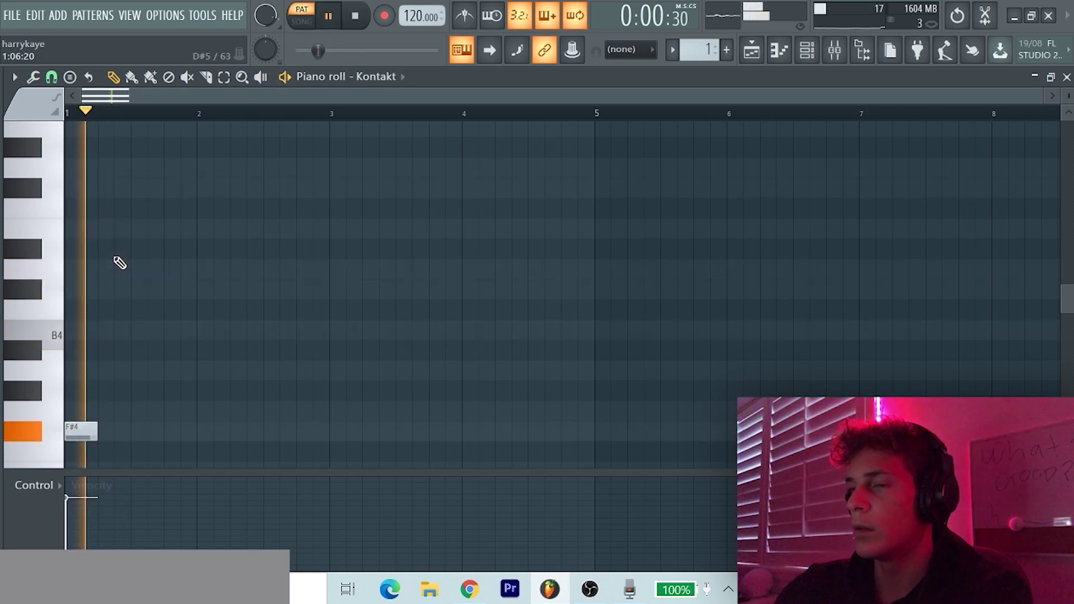
scroll(119, 263, down, 5)
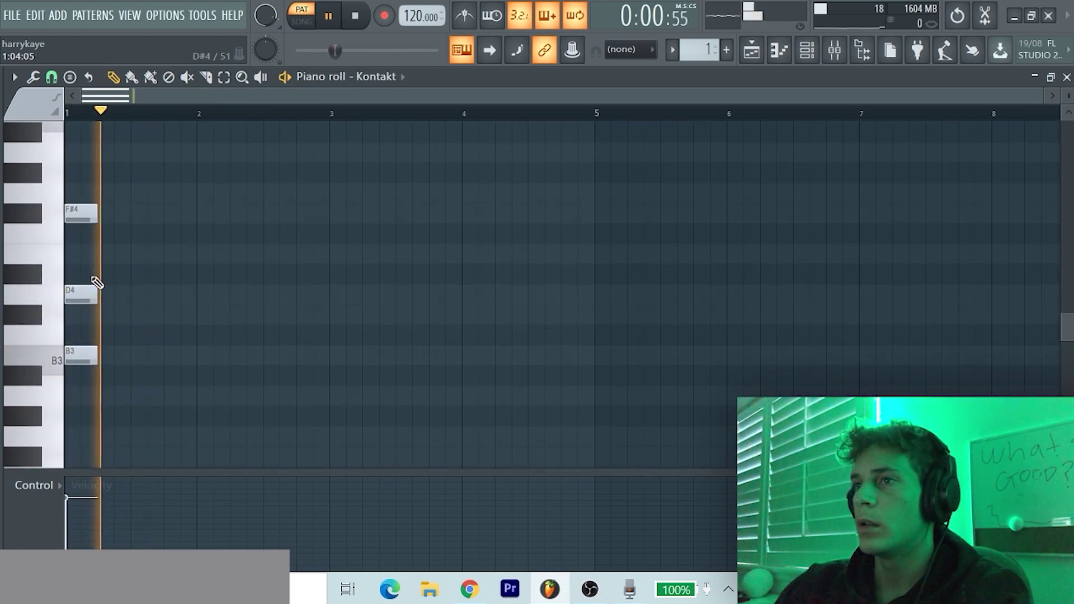
Build the rising harp line: shift D4 one step later, add F#4, C#4 and A4
key(space)
drag(96, 291, 112, 289)
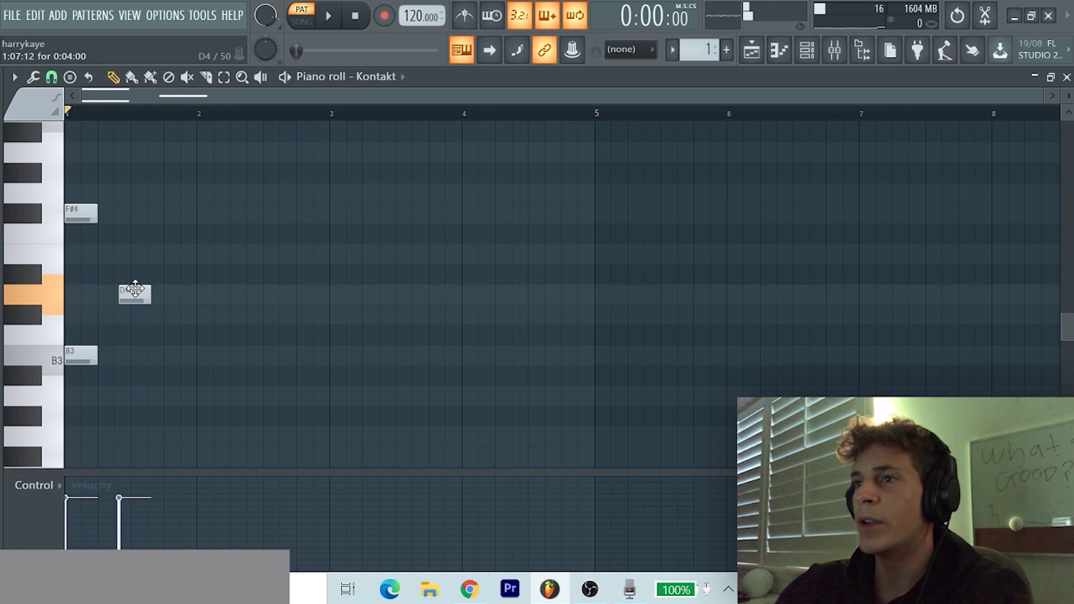
key(space)
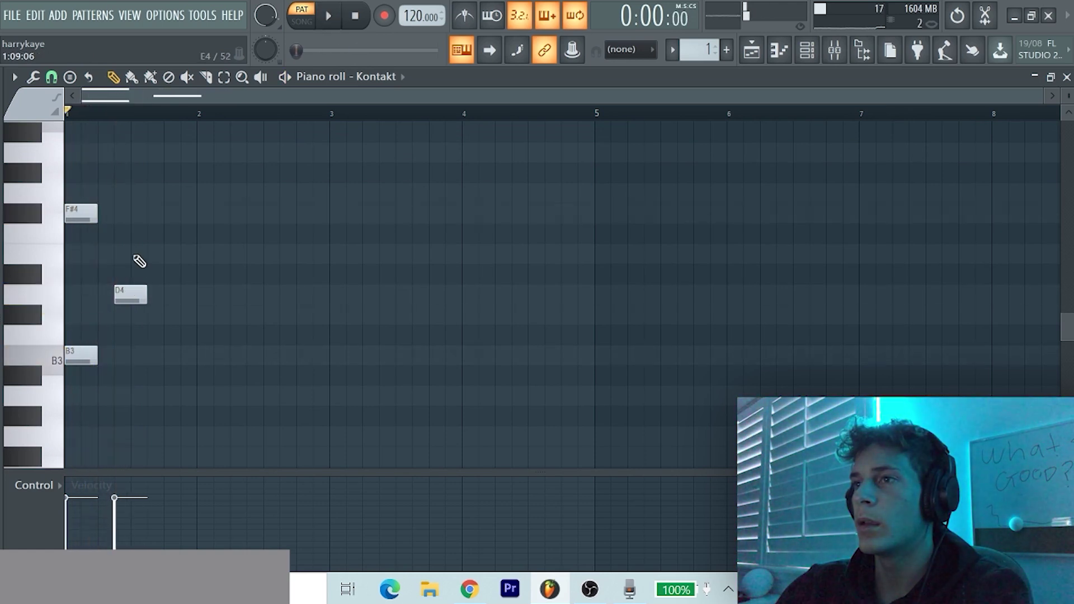
click(162, 213)
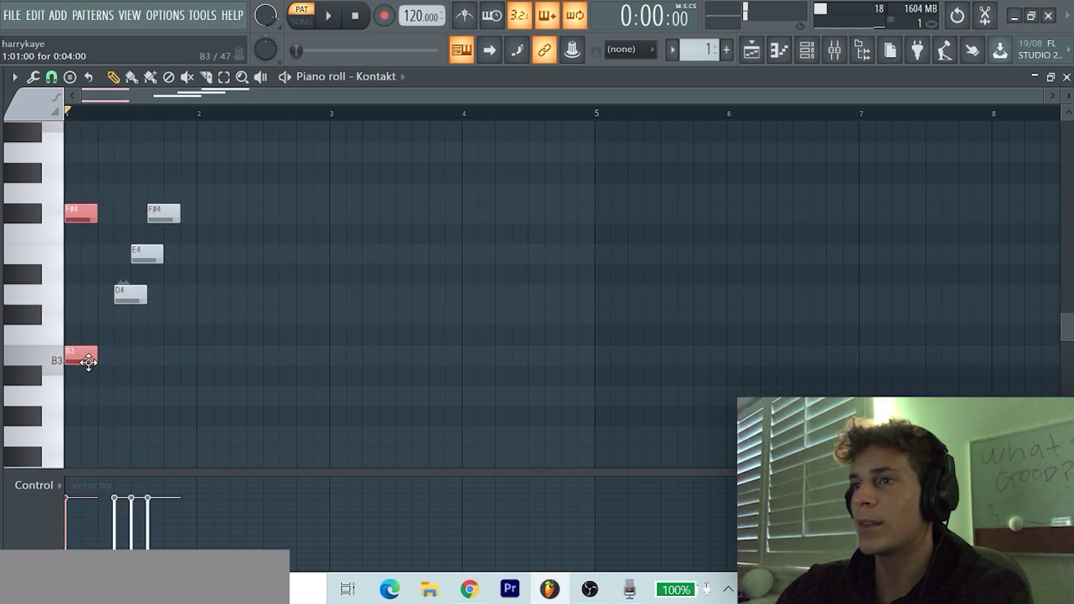
click(163, 315)
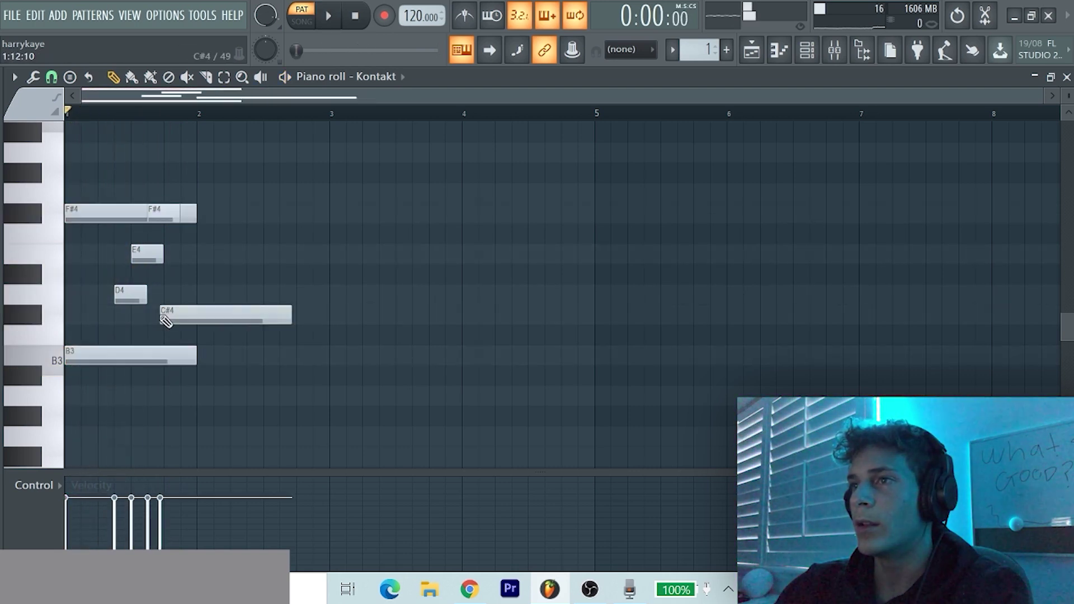
scroll(174, 323, up, 3)
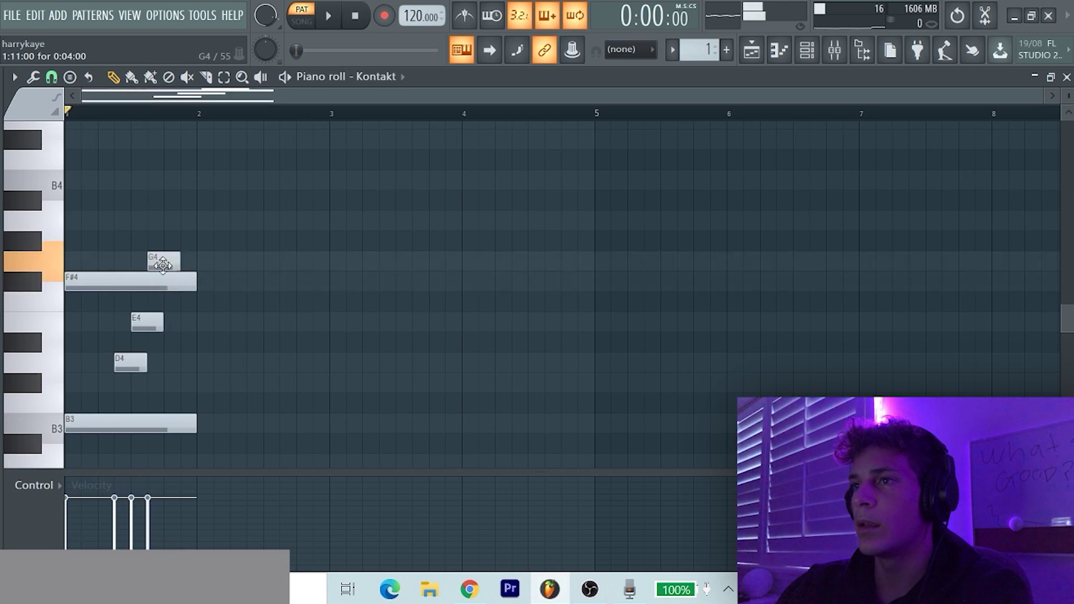
click(169, 221)
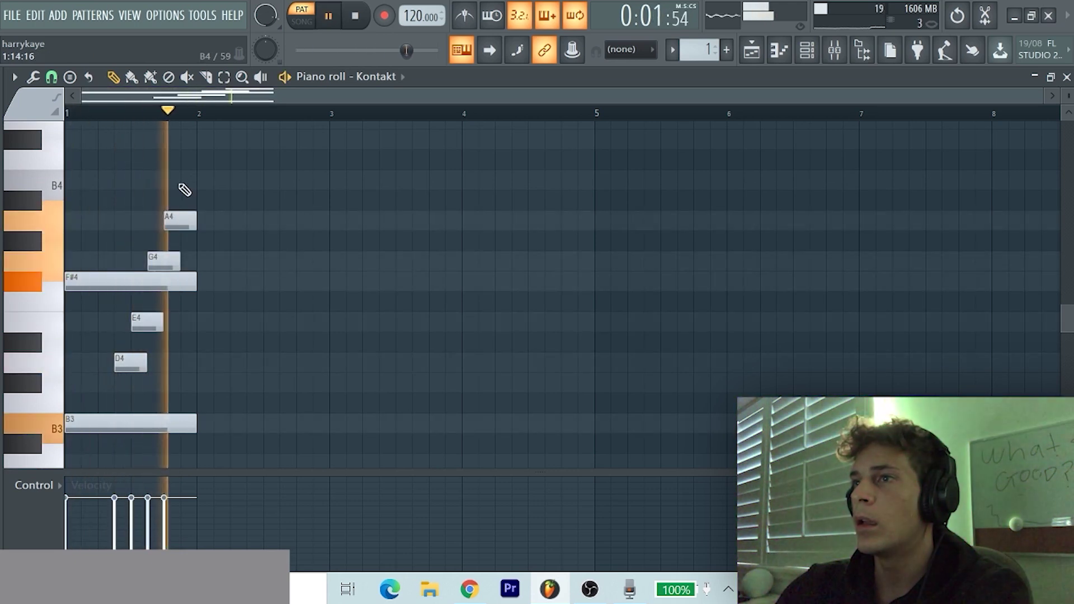
Add a B4 note after the A4, then mark and clear a bars 3–5 time range
click(187, 182)
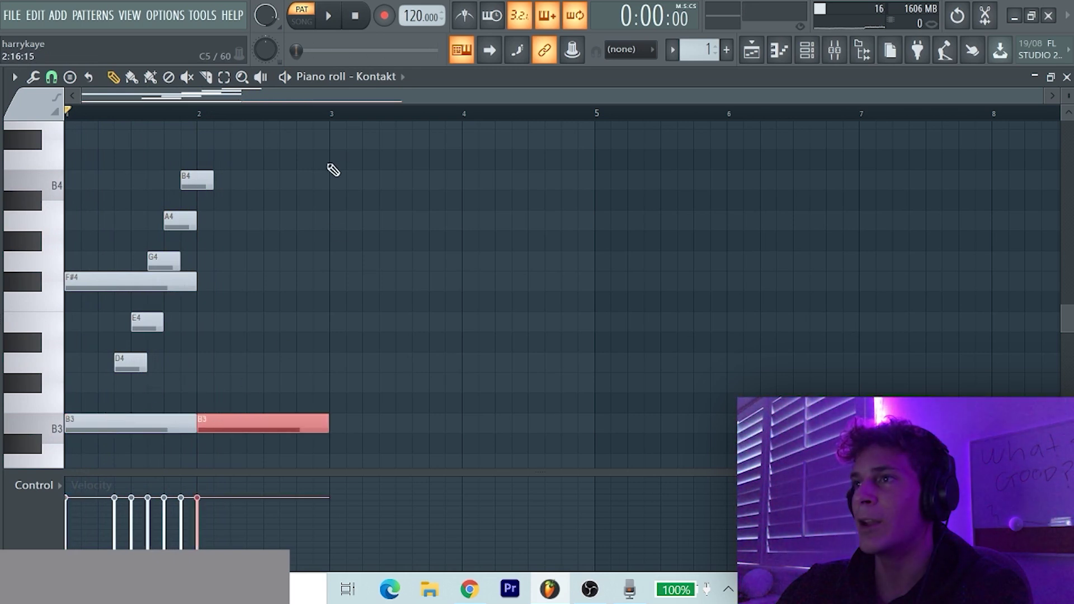
scroll(343, 249, down, 3)
drag(336, 115, 597, 116)
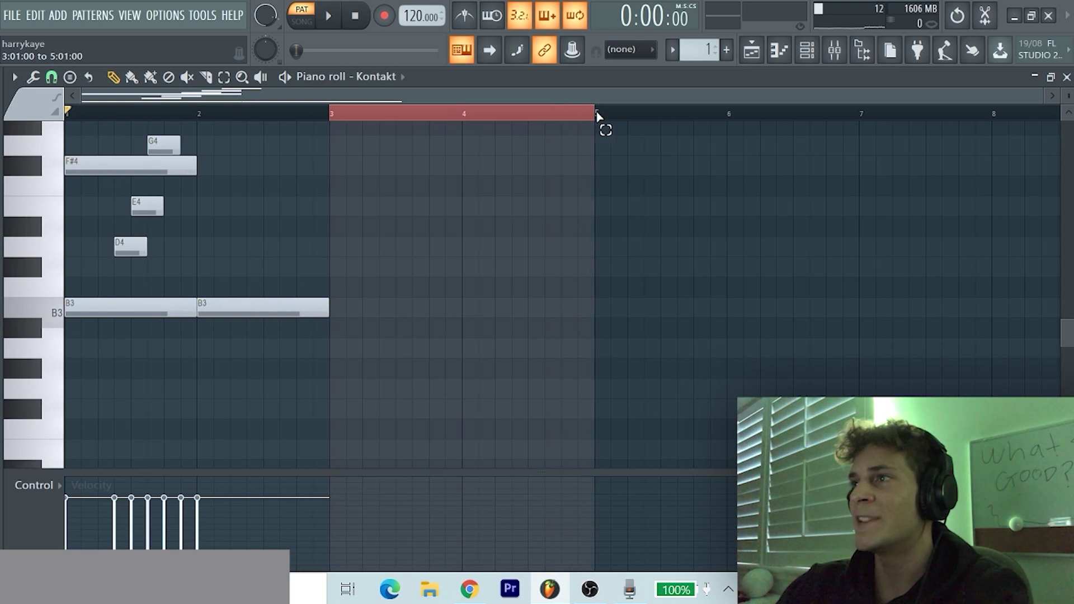
scroll(319, 227, up, 3)
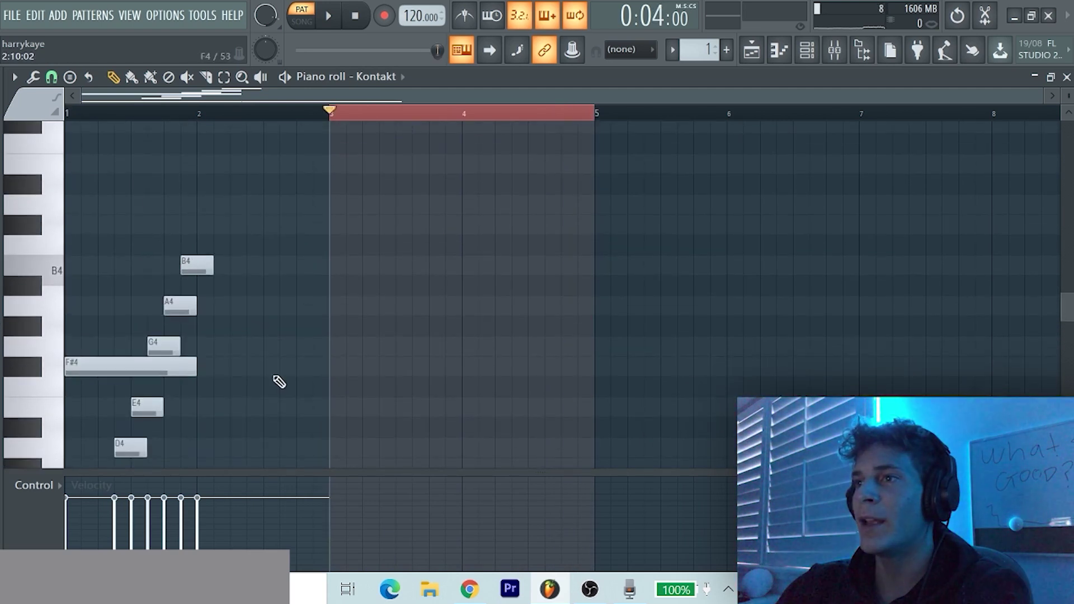
scroll(291, 328, down, 1)
double_click(349, 118)
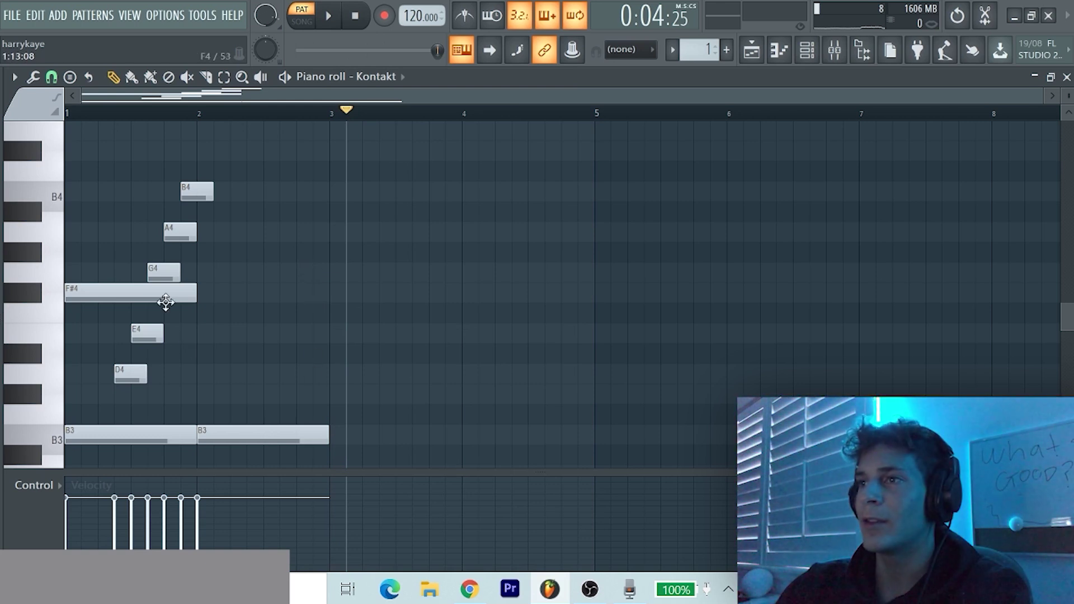
scroll(159, 269, up, 1)
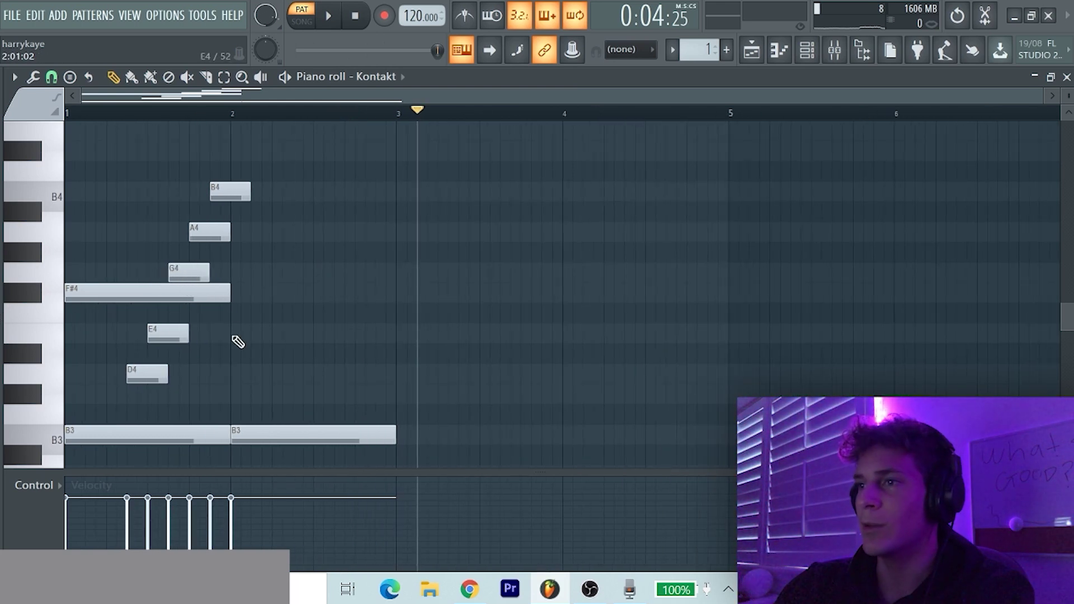
Add and lengthen repeated A4 notes after the long F#4, then select the second D4
click(250, 272)
drag(250, 273, 250, 229)
key(space)
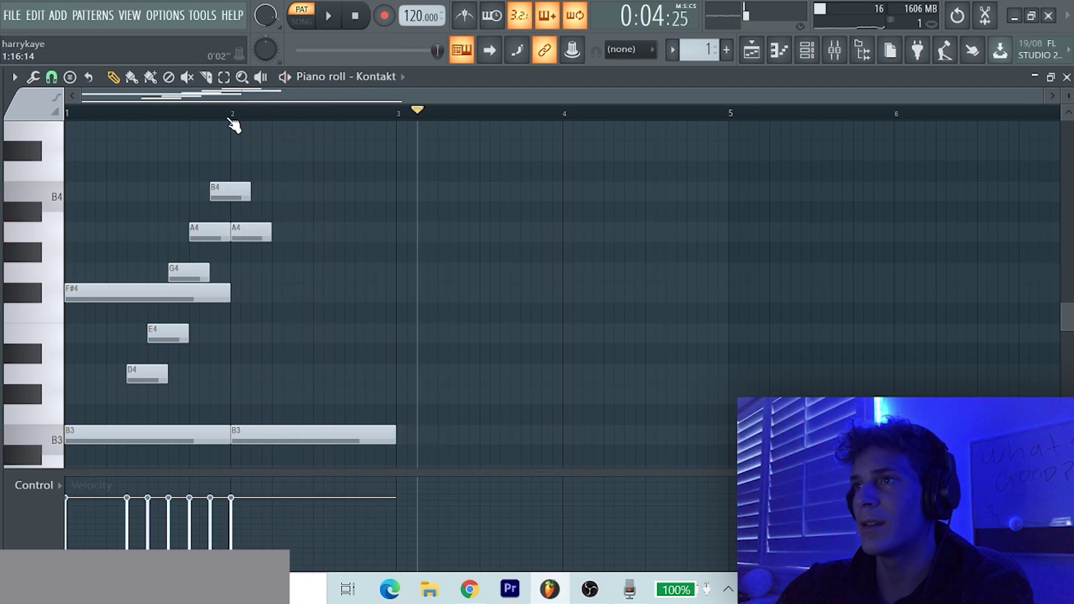
drag(271, 232, 360, 231)
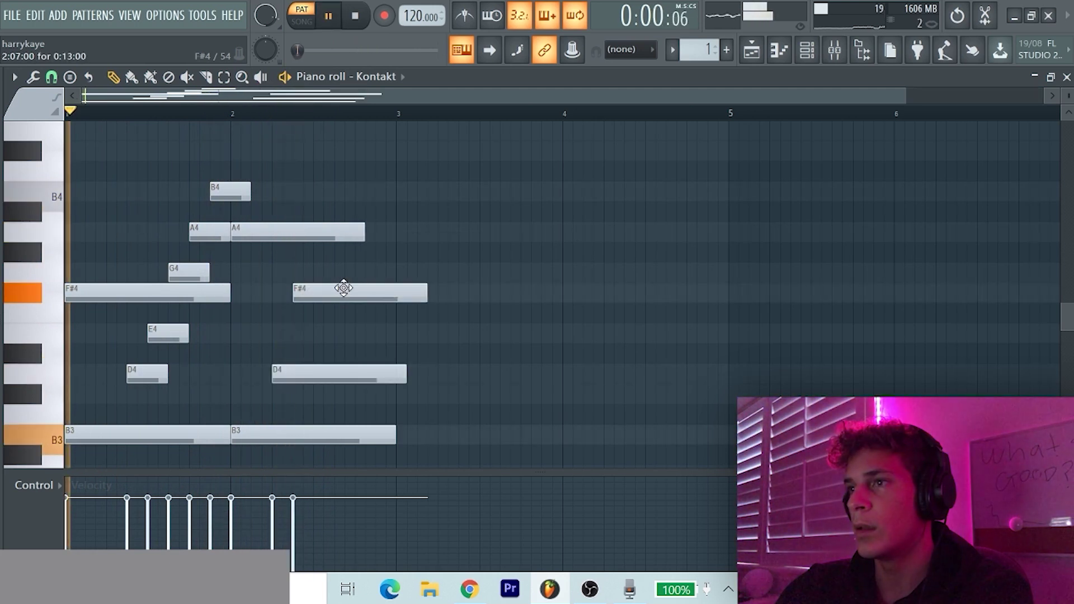
drag(311, 251, 312, 223)
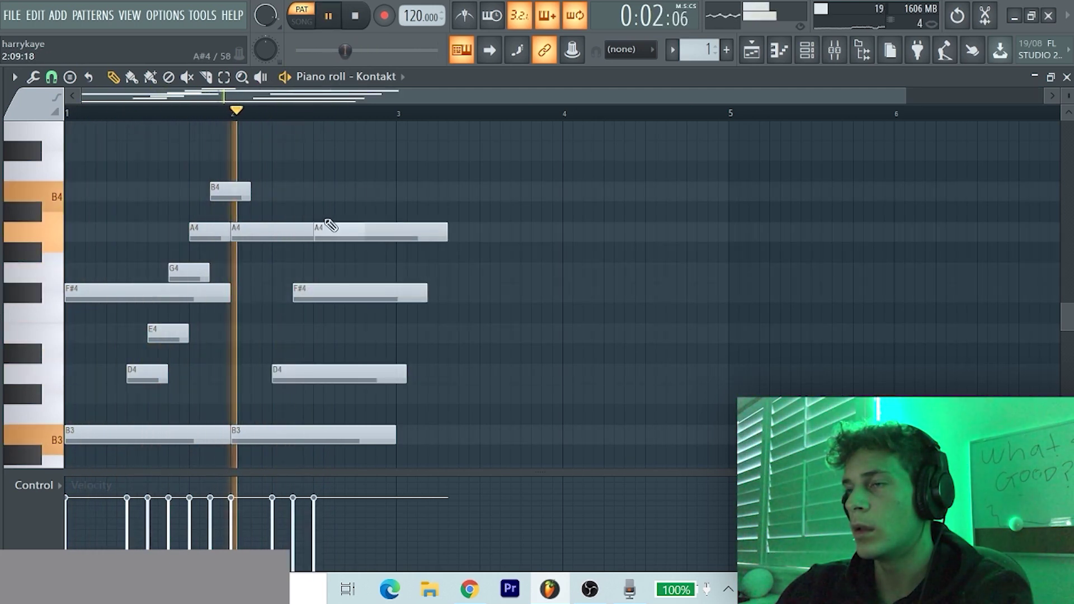
click(405, 381)
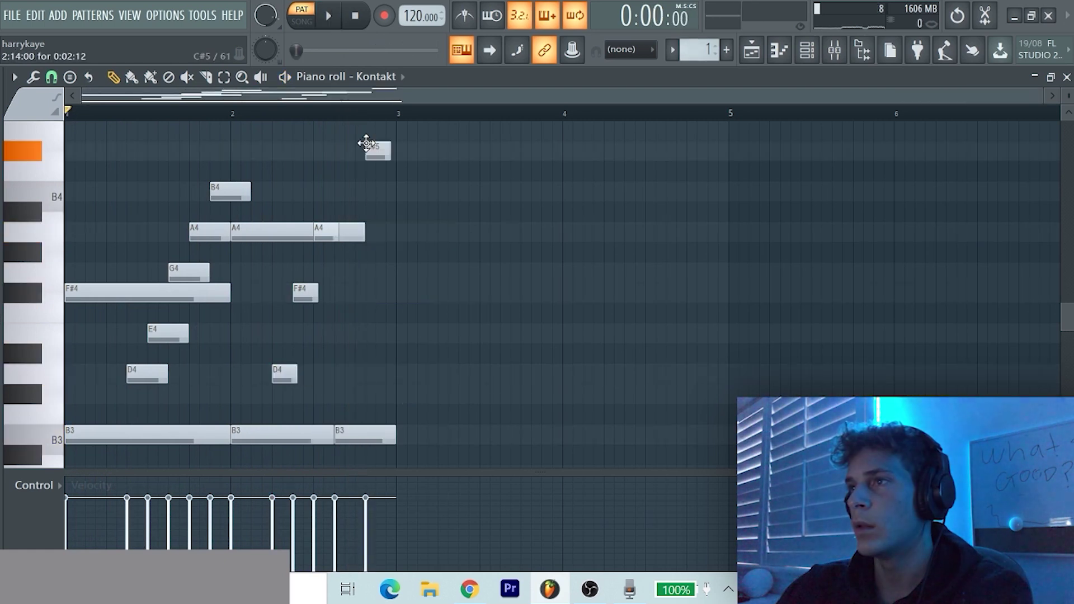
mouse_move(337, 130)
mouse_down()
mouse_move(341, 116)
mouse_move(338, 145)
mouse_up()
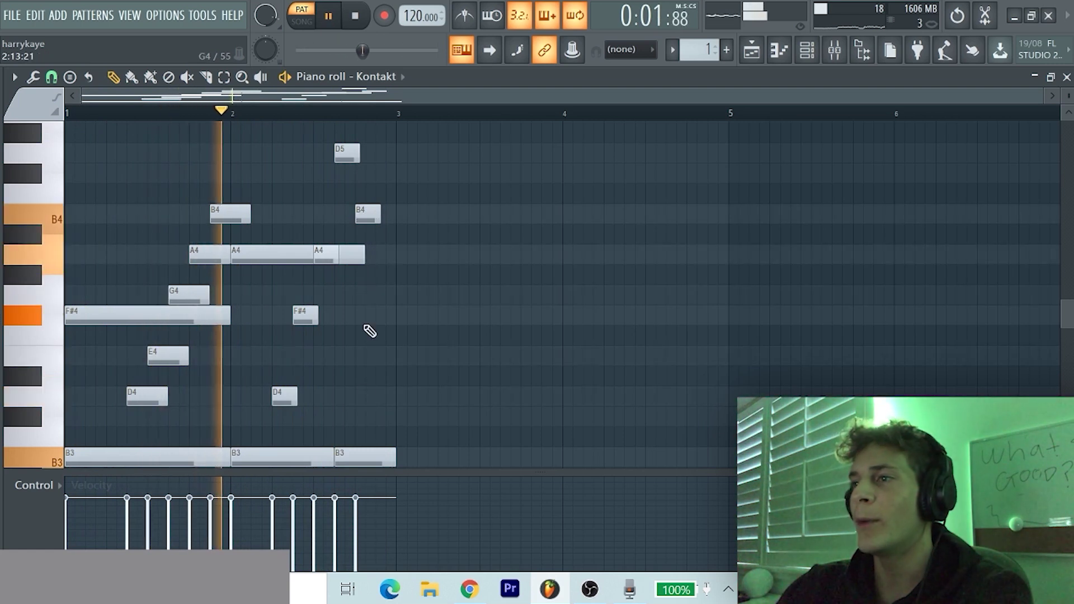
Duplicate the two-bar harp melody into bars 3 to 5 with Ctrl+B
click(363, 399)
right_click(365, 403)
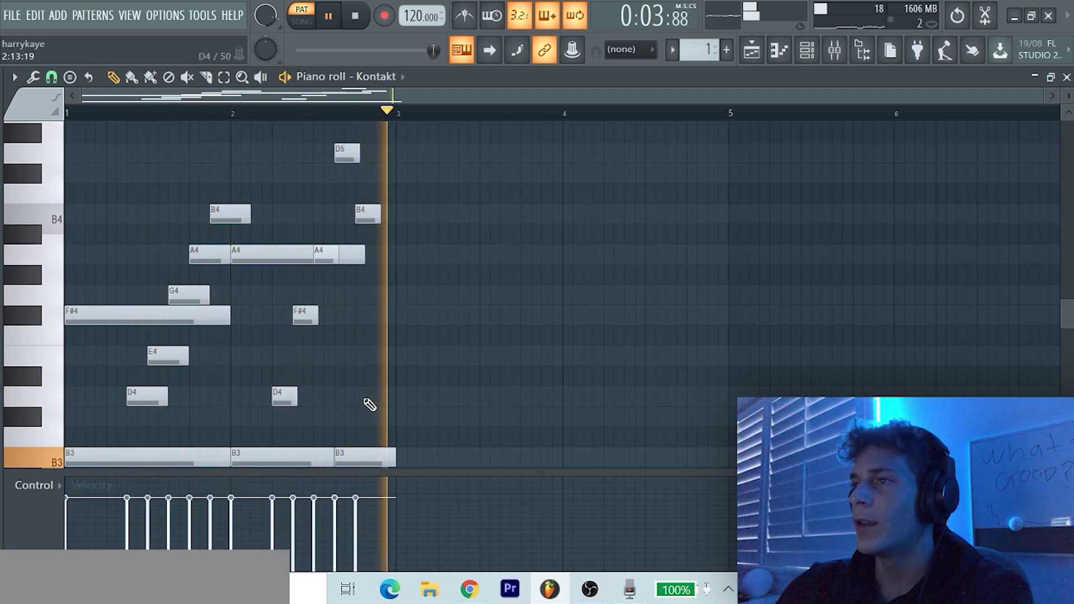
key(ctrl+b)
scroll(368, 403, down, 3)
drag(708, 408, 454, 379)
key(space)
Lower the copied B3 bass notes to A3 and below, and raise the selected note to D4
scroll(442, 368, down, 3)
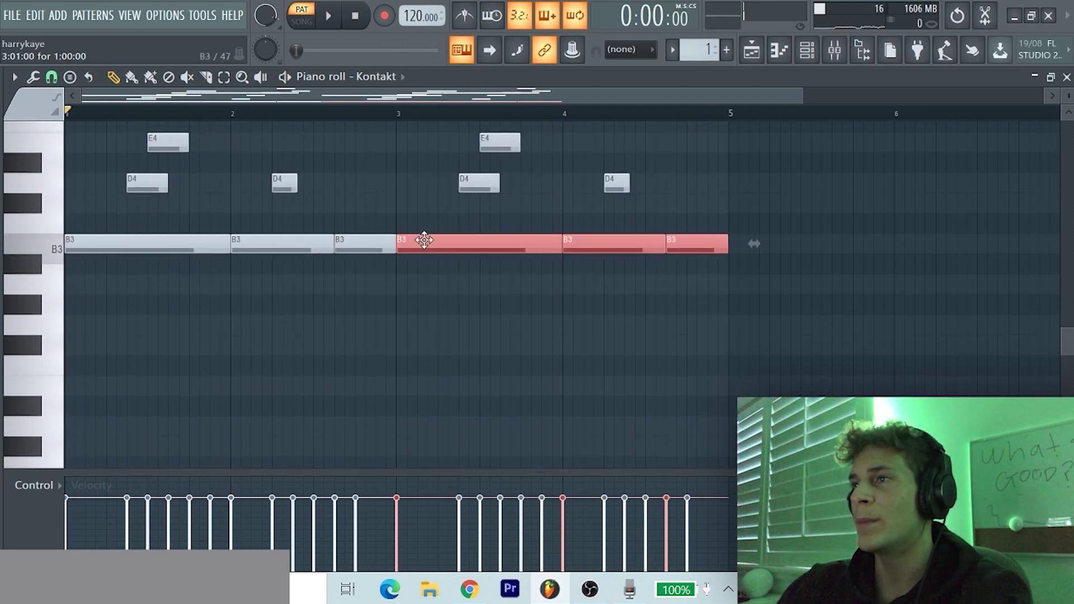
drag(424, 272, 422, 292)
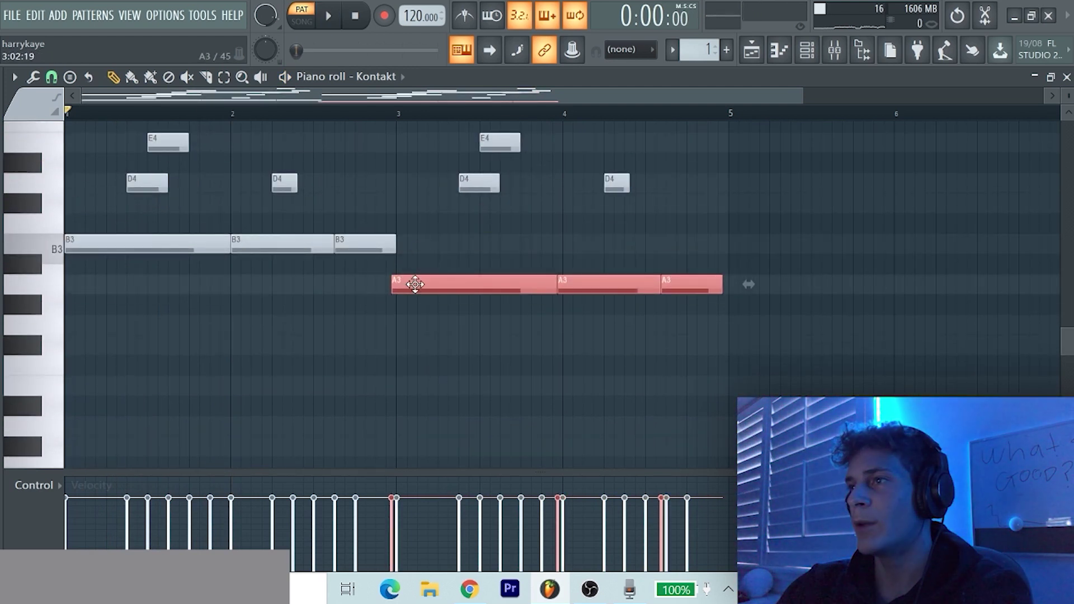
key(space)
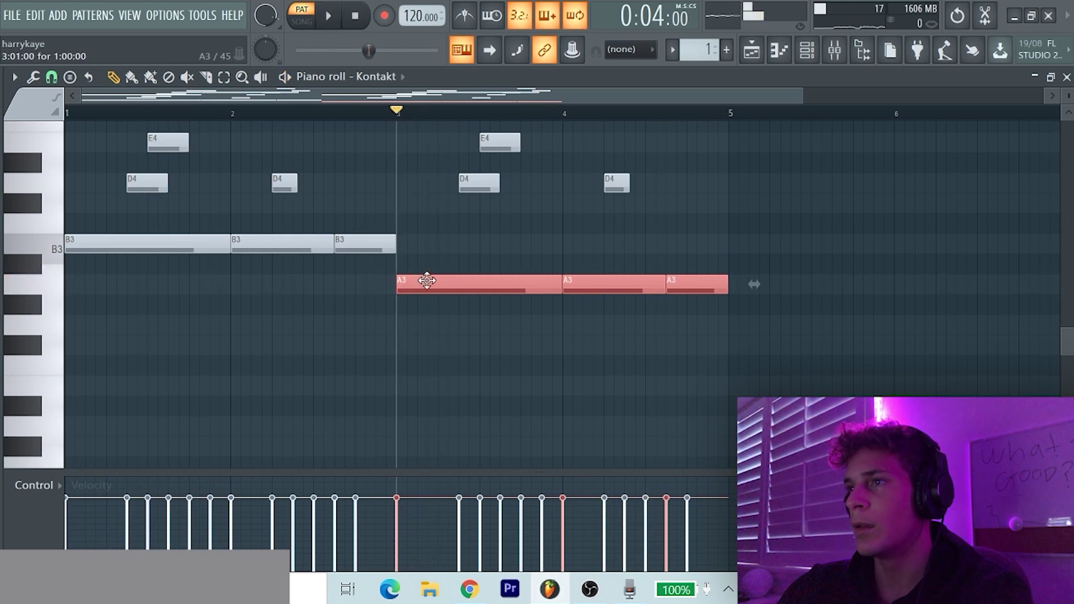
drag(426, 282, 424, 324)
key(space)
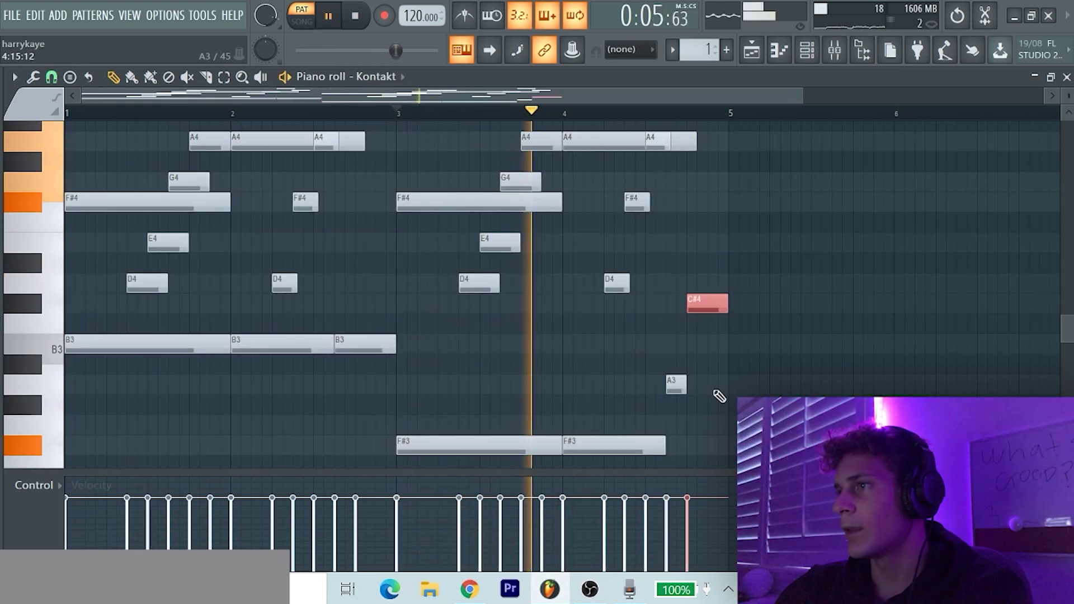
key(shift+Up)
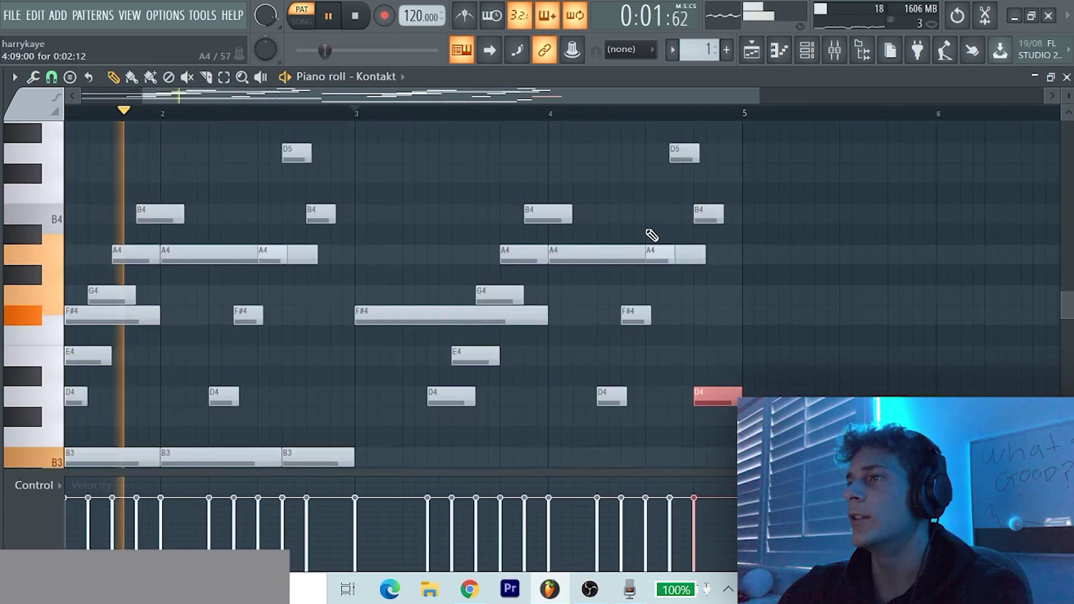
Play back the four-bar harp melody to hear the changes
scroll(651, 235, down, 2)
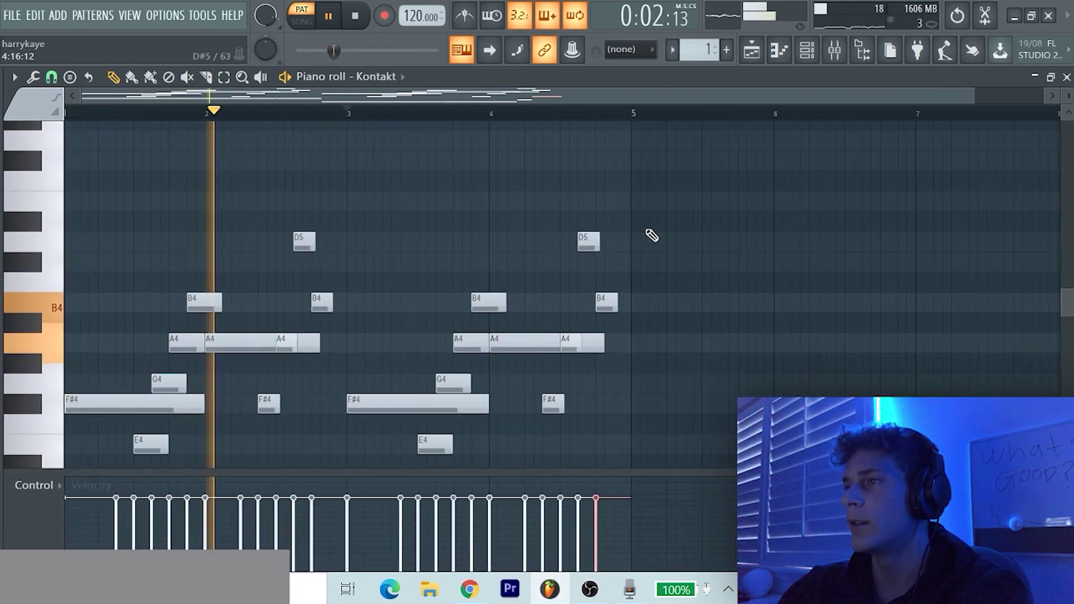
scroll(650, 235, up, 2)
key(space)
scroll(497, 349, down, 5)
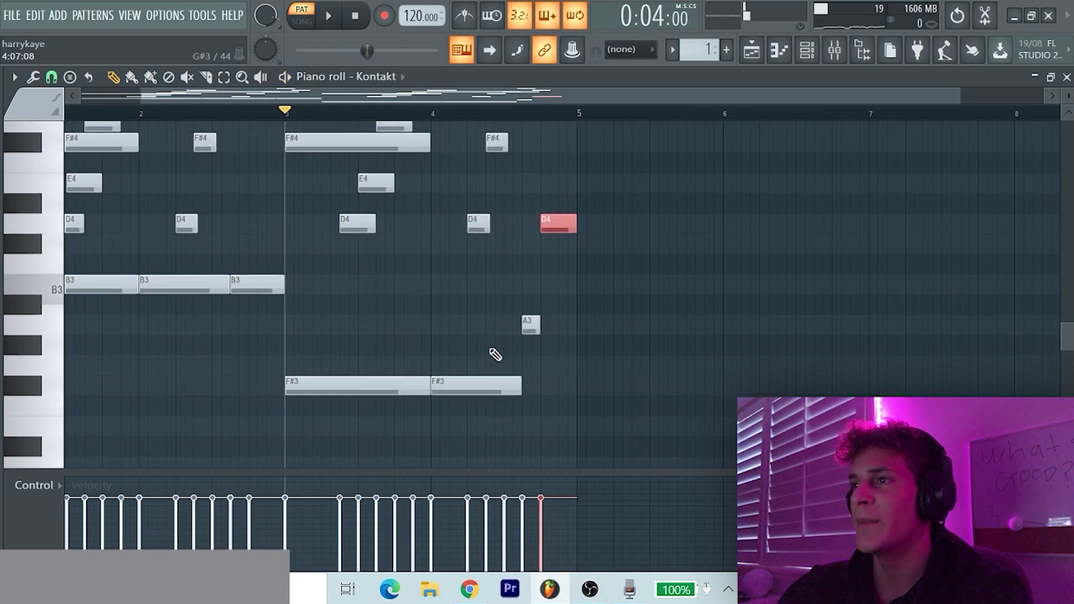
scroll(497, 350, up, 4)
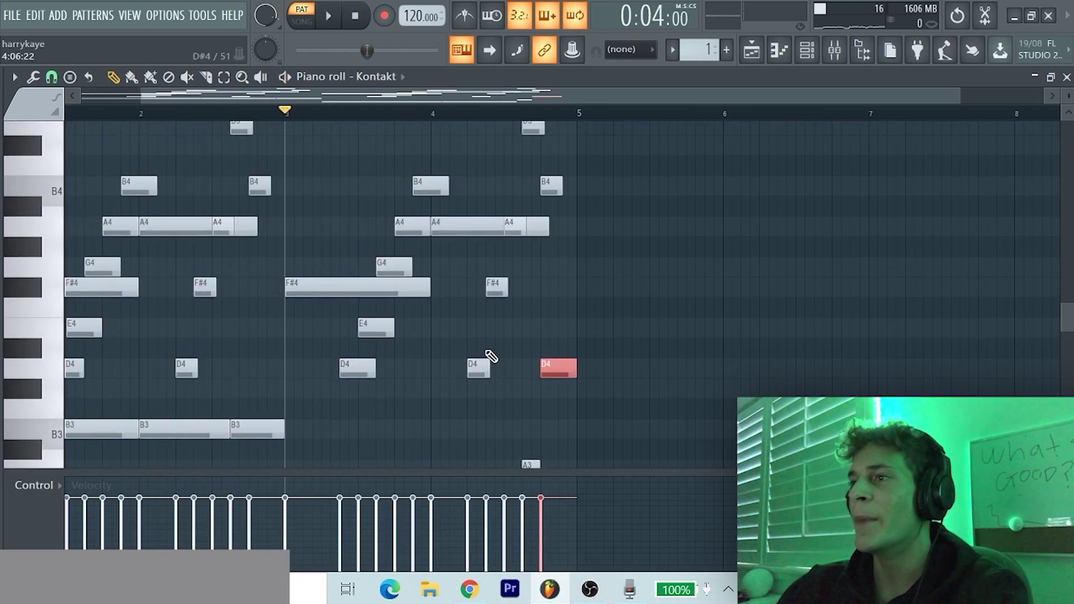
scroll(486, 355, up, 2)
scroll(528, 362, up, 1)
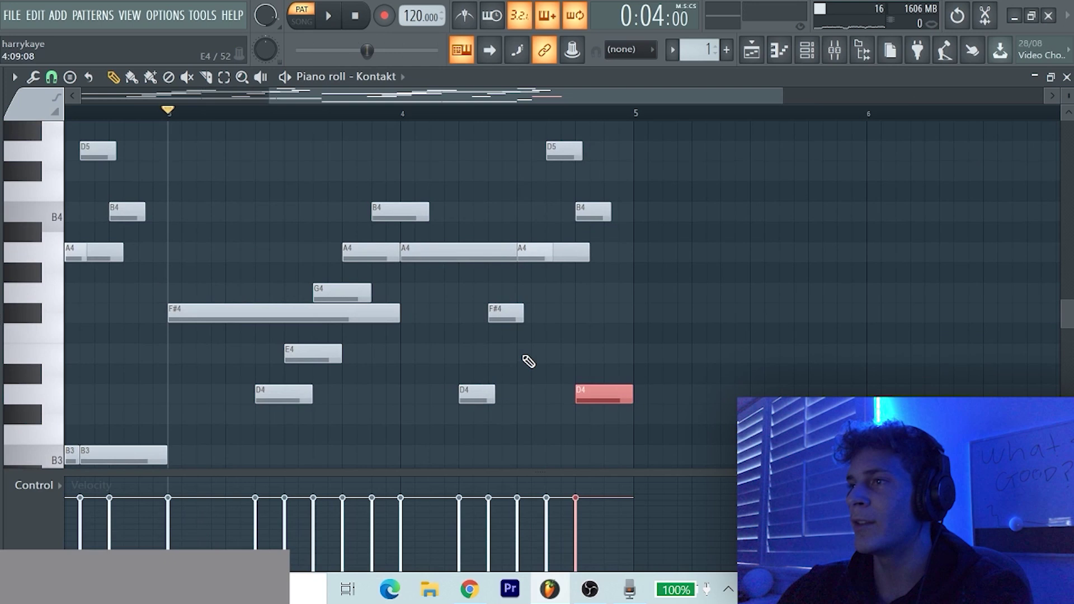
scroll(477, 347, up, 5)
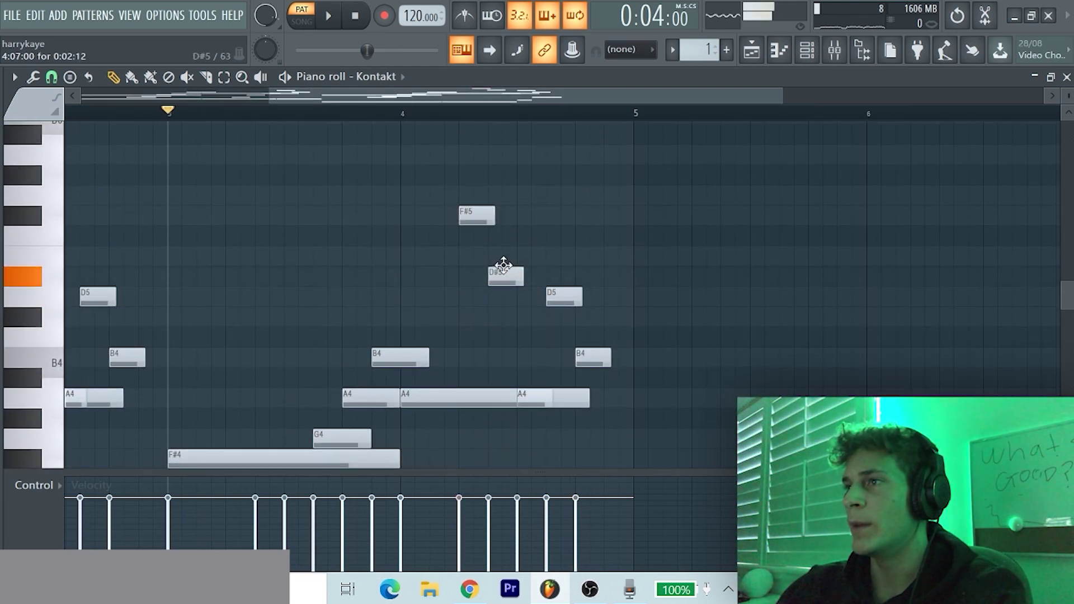
key(space)
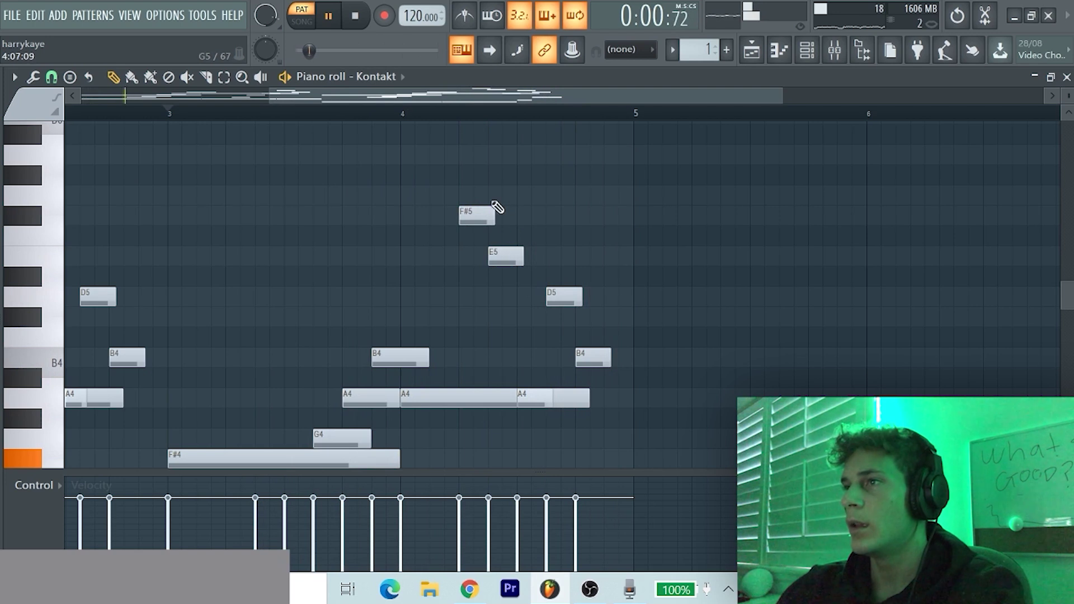
scroll(446, 247, down, 2)
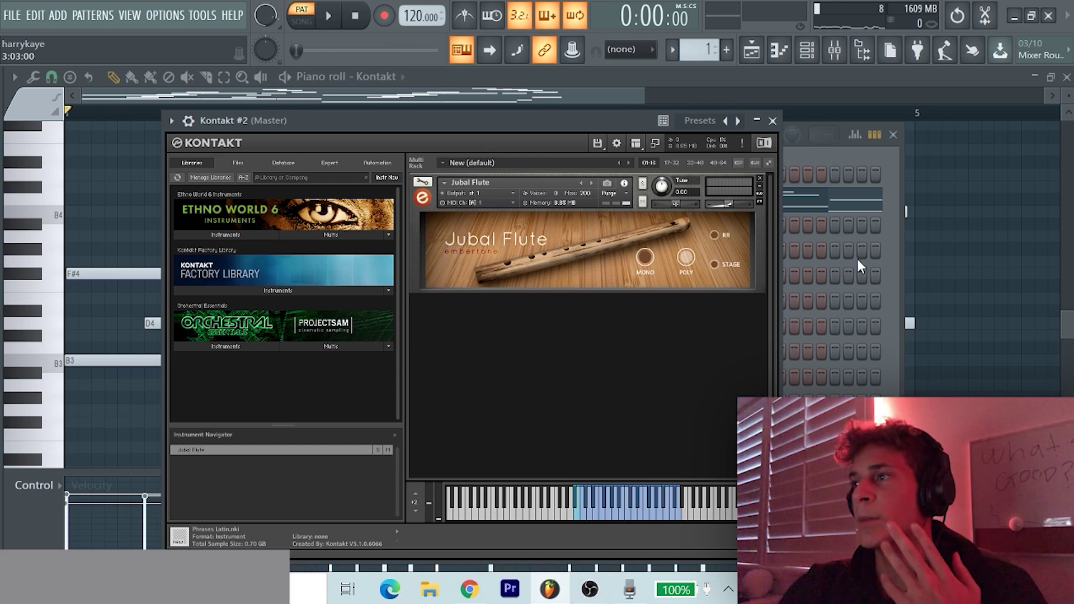
Open the Kontakt #2 channel's piano roll and start playback
click(801, 148)
right_click(336, 226)
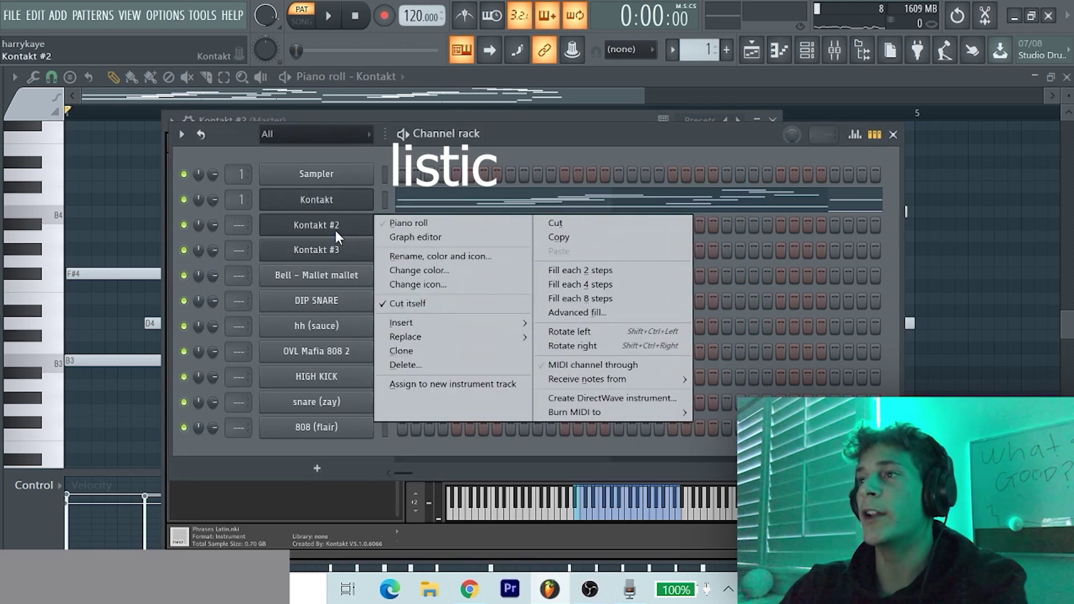
click(415, 224)
scroll(52, 231, up, 3)
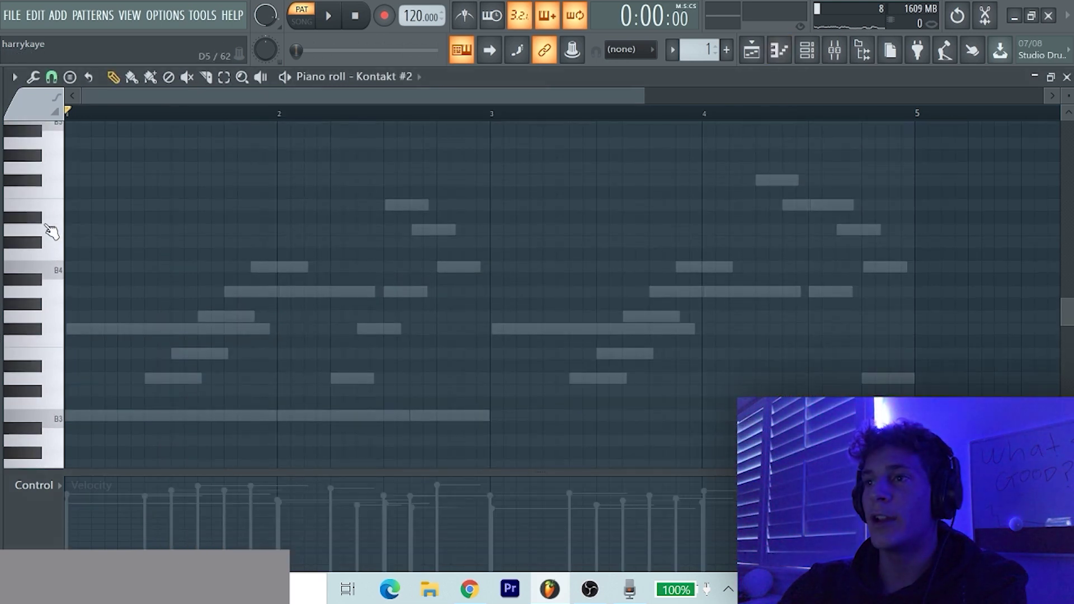
scroll(65, 162, up, 10)
ctrl+scroll(271, 211, up, 3)
key(space)
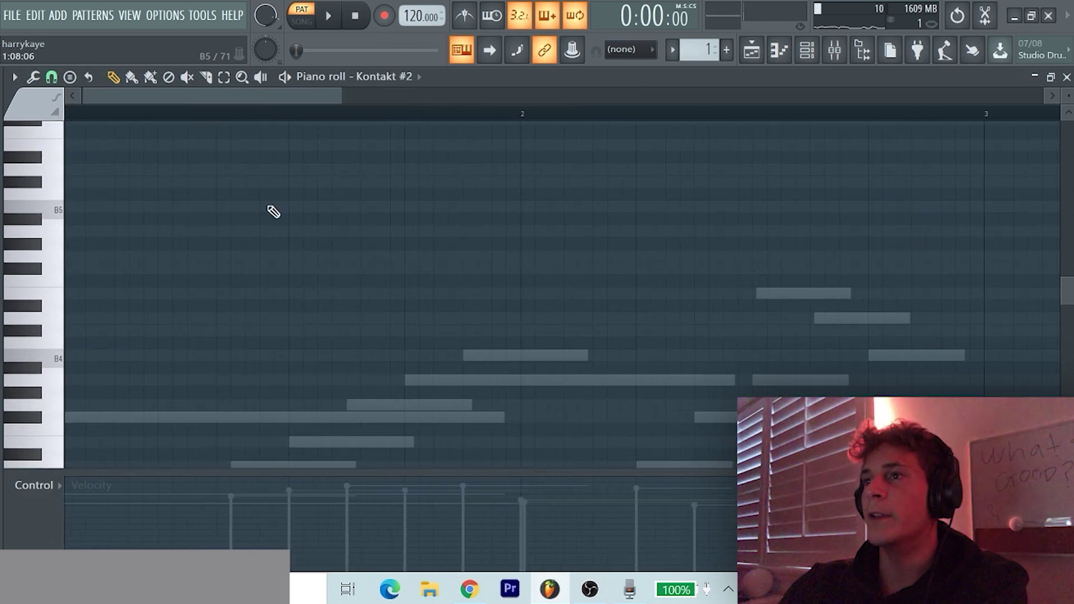
Place a long F#6 near bar 1, lengthen E6, and add a long B5 after D6
click(305, 217)
drag(376, 217, 605, 235)
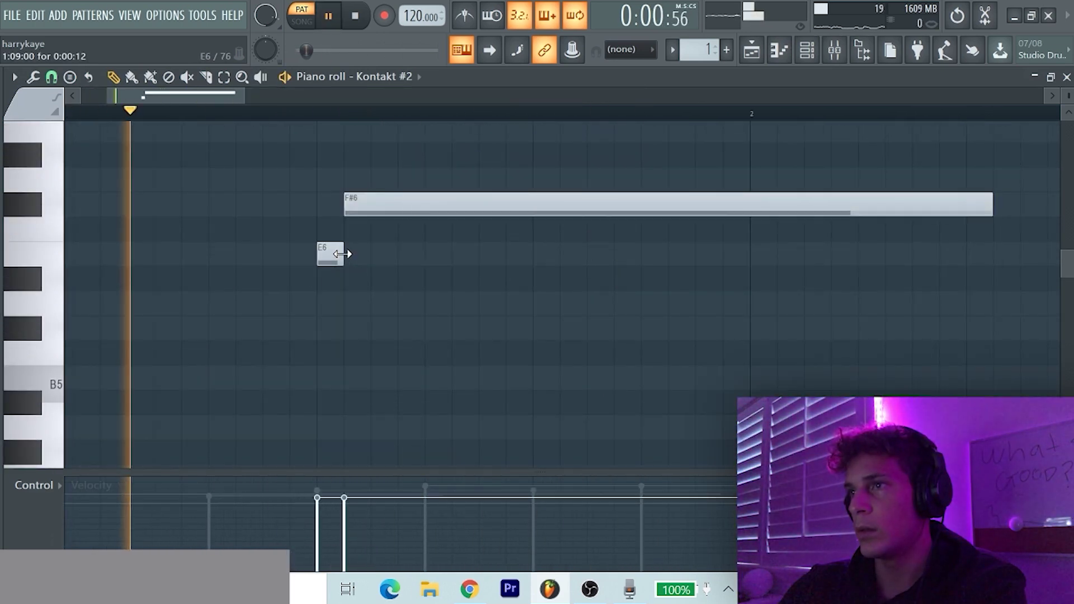
drag(342, 254, 374, 253)
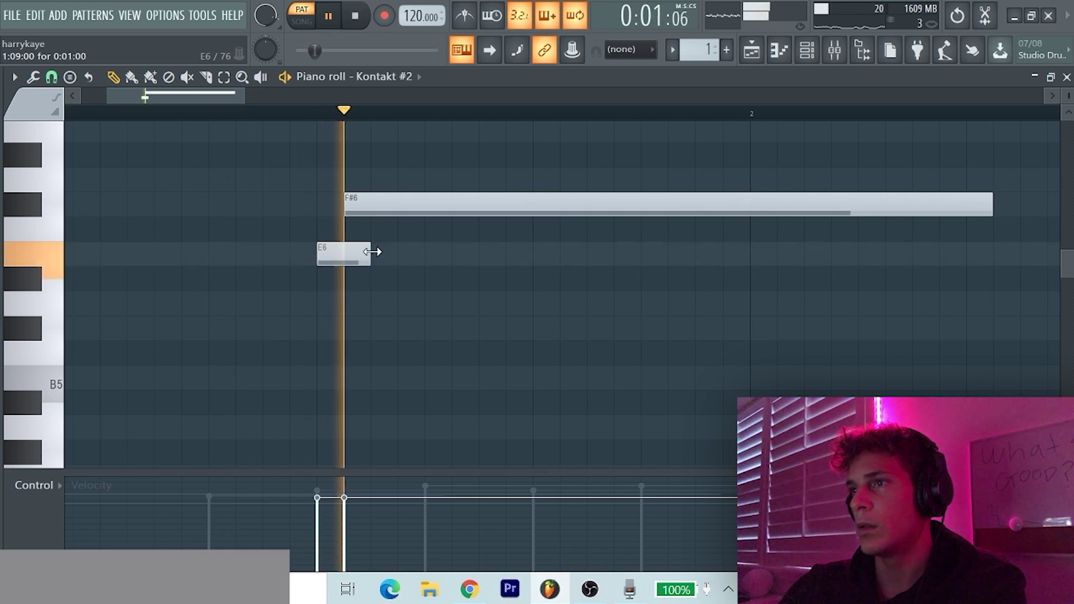
ctrl+scroll(570, 234, down, 3)
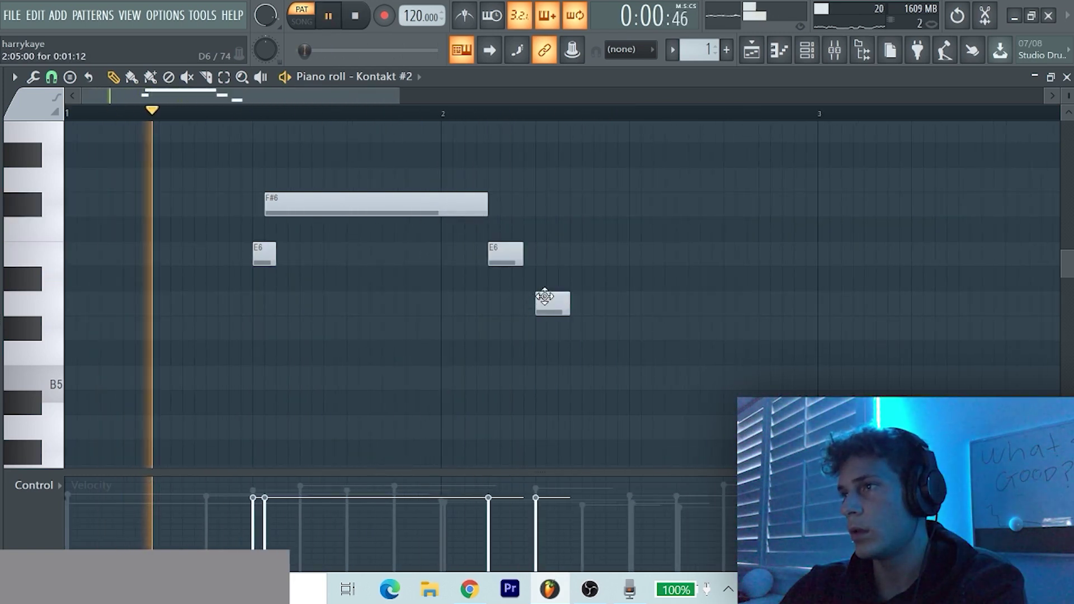
click(592, 379)
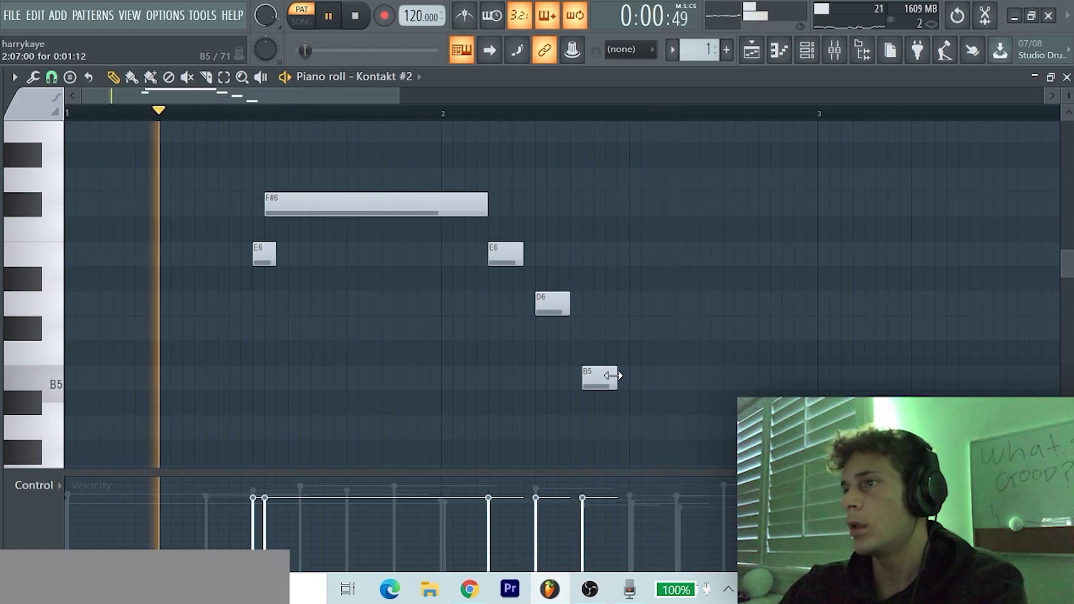
drag(616, 374, 977, 372)
scroll(978, 379, down, 2)
key(space)
Lengthen the second D6 and the A5, and nudge the B5 slightly later
scroll(406, 343, down, 2)
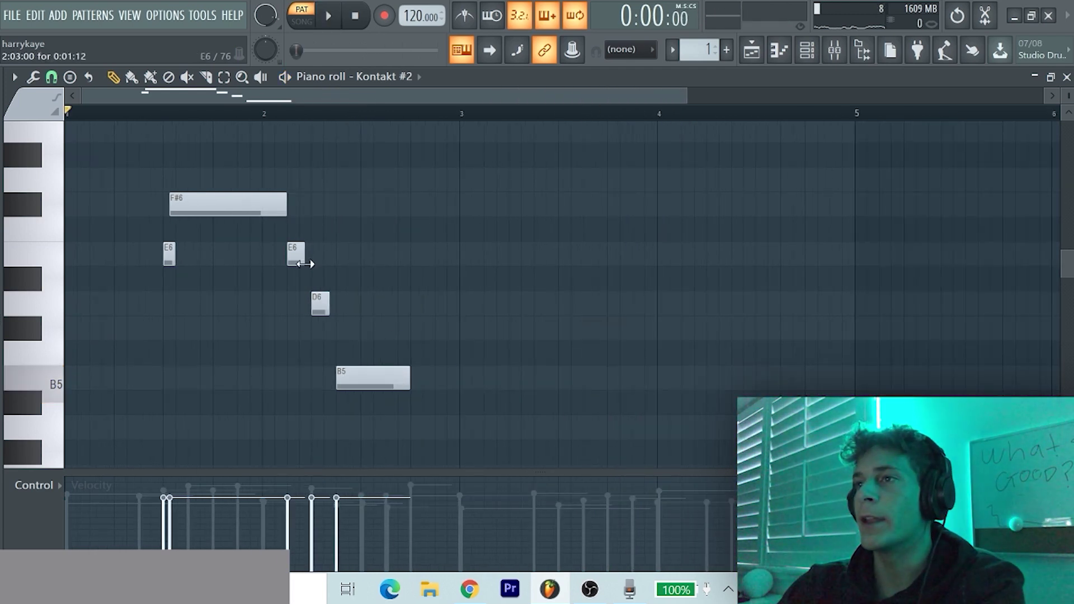
scroll(581, 148, down, 2)
scroll(401, 250, down, 3)
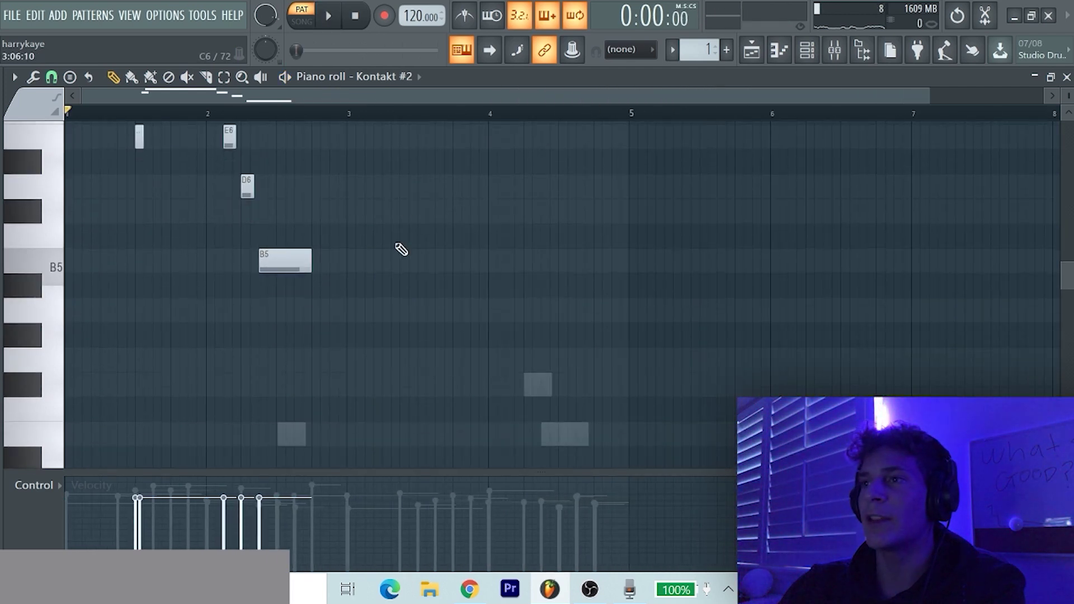
scroll(360, 297, up, 3)
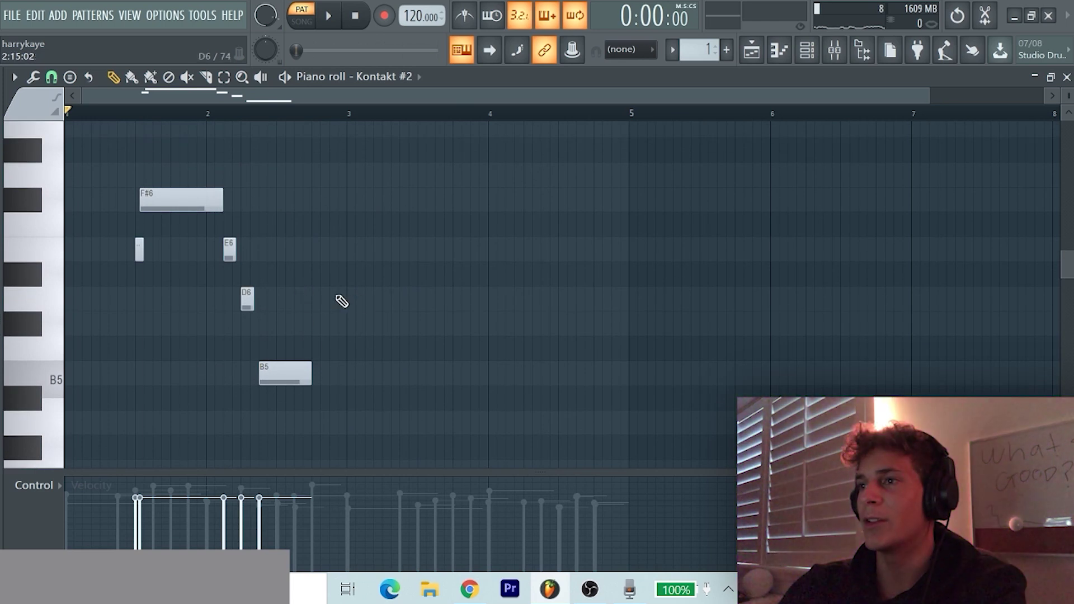
scroll(320, 306, up, 2)
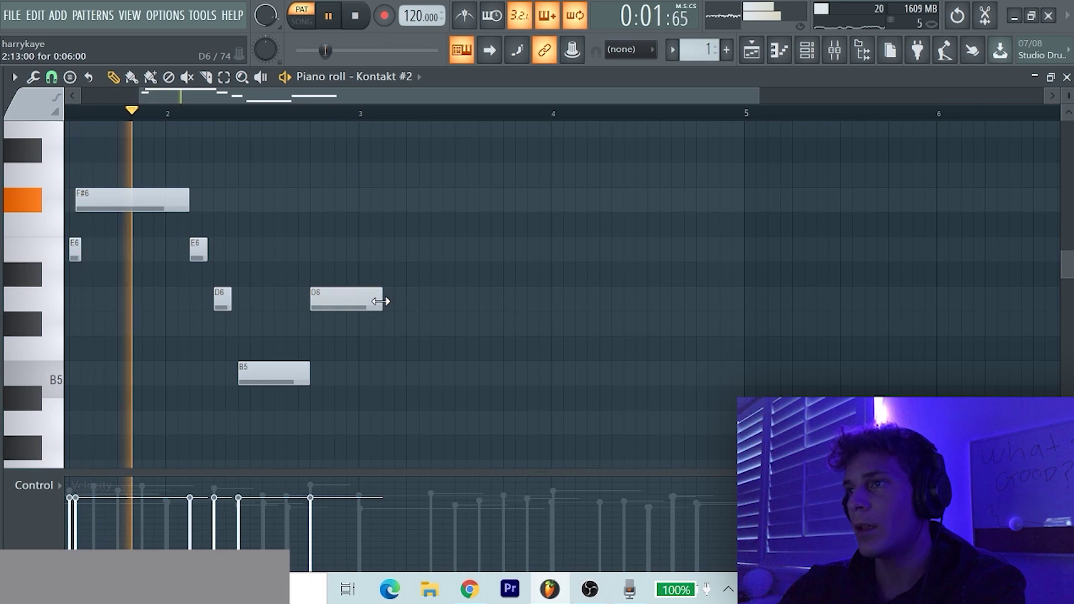
drag(386, 300, 363, 444)
key(space)
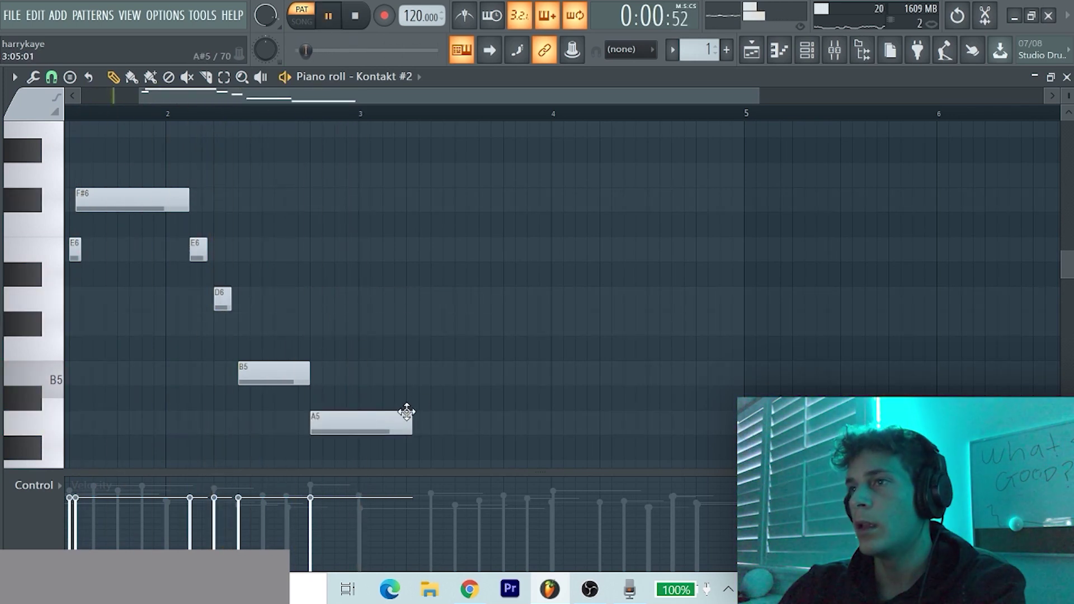
scroll(336, 334, down, 3)
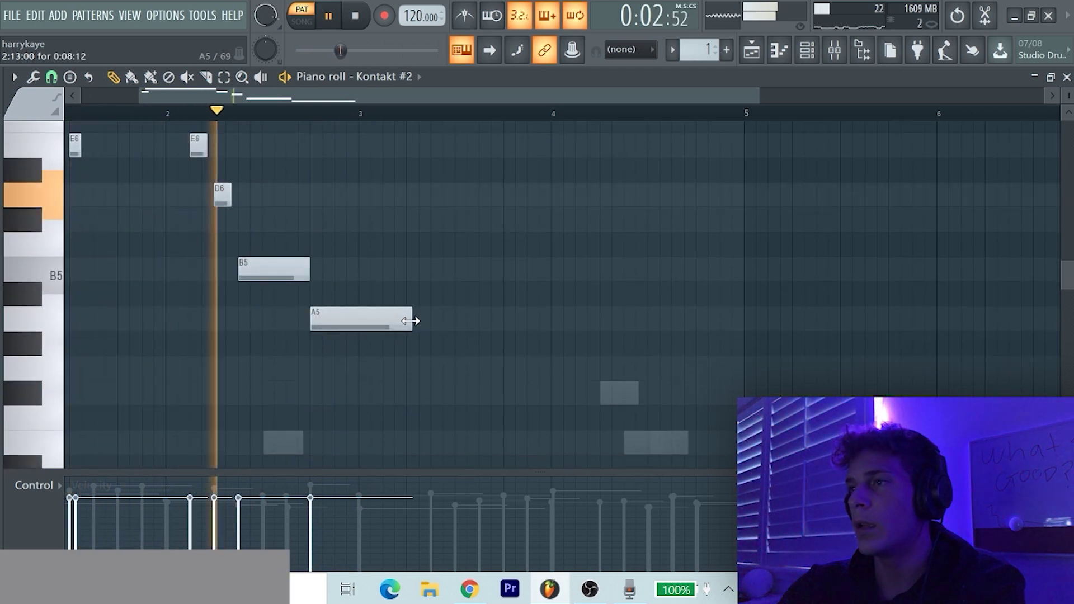
drag(414, 317, 495, 316)
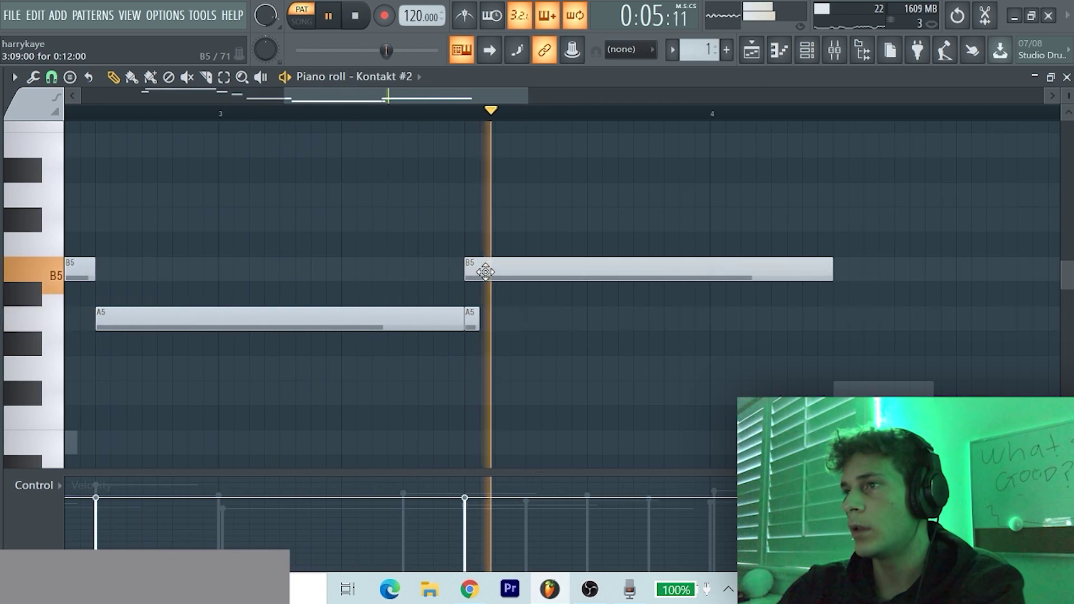
drag(482, 268, 499, 268)
Add a long A5 before bar 5 followed by a shortened F#5
key(space)
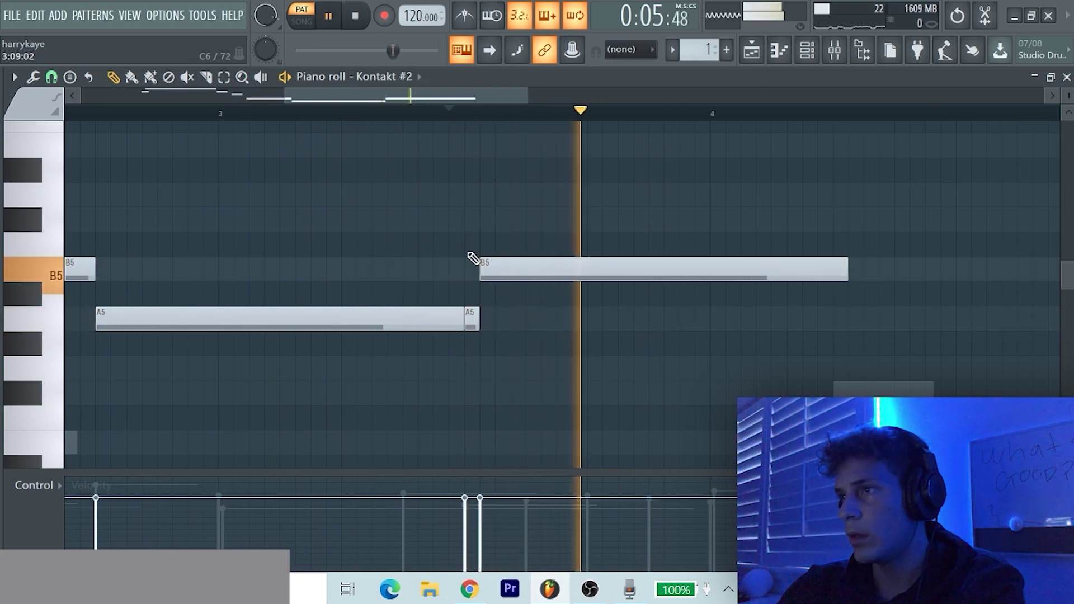
scroll(727, 255, down, 3)
scroll(730, 258, up, 3)
key(space)
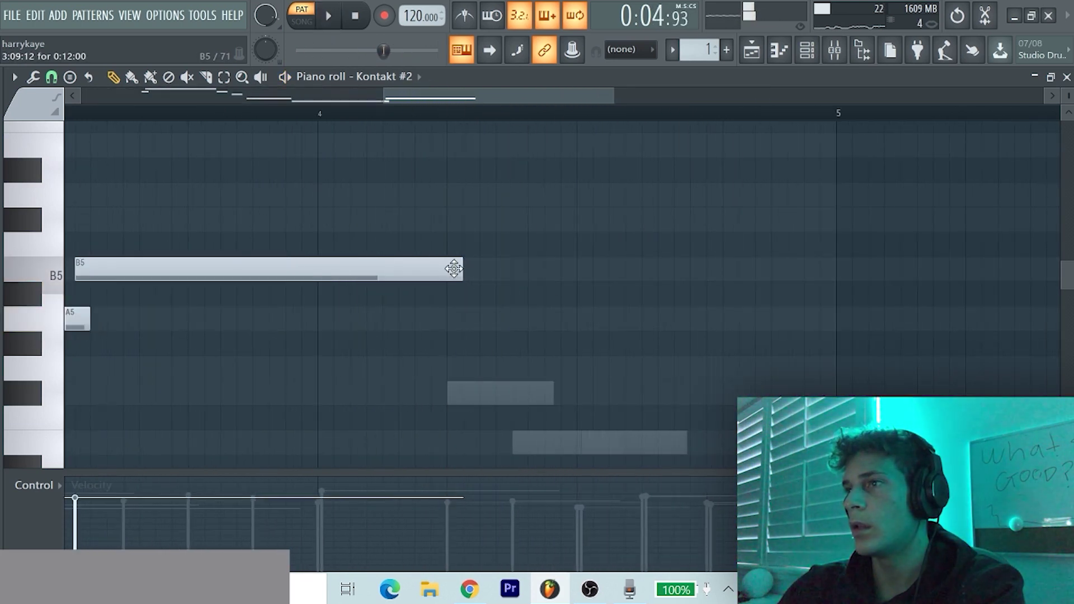
click(383, 315)
scroll(476, 314, down, 3)
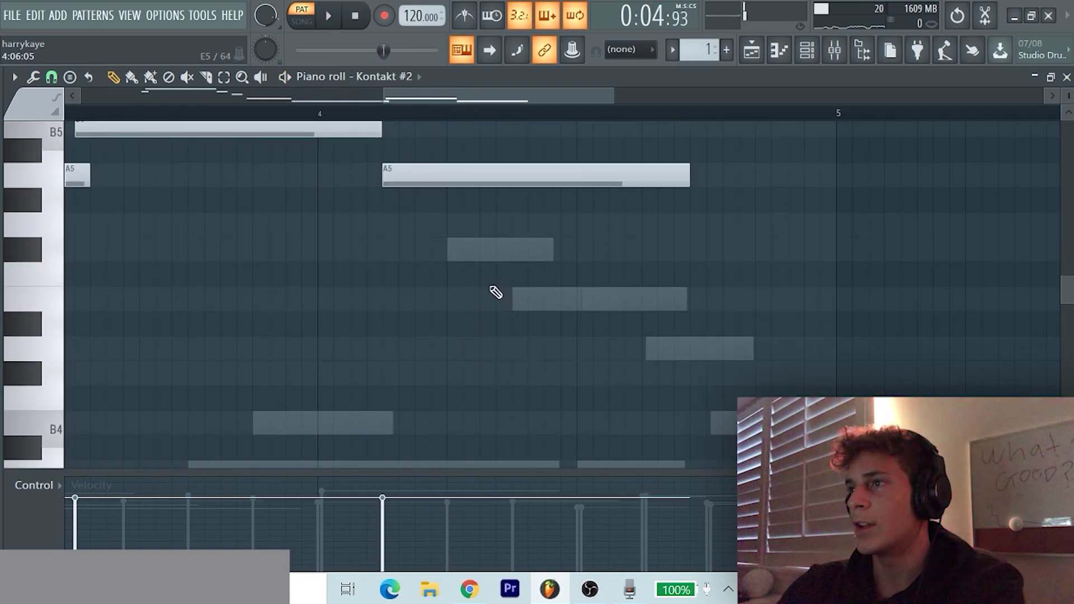
click(453, 250)
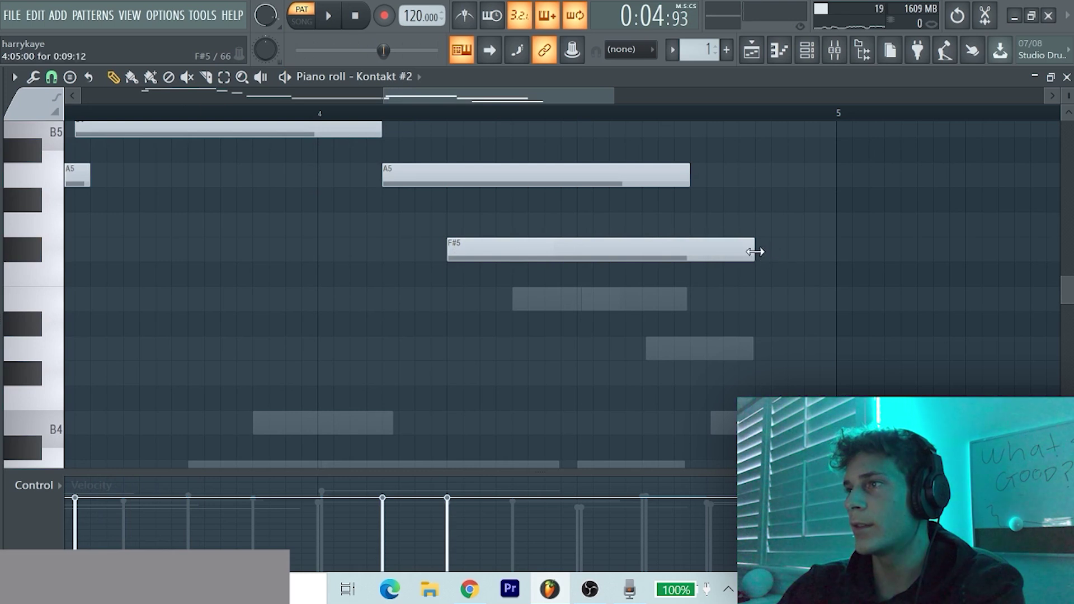
drag(755, 252, 476, 272)
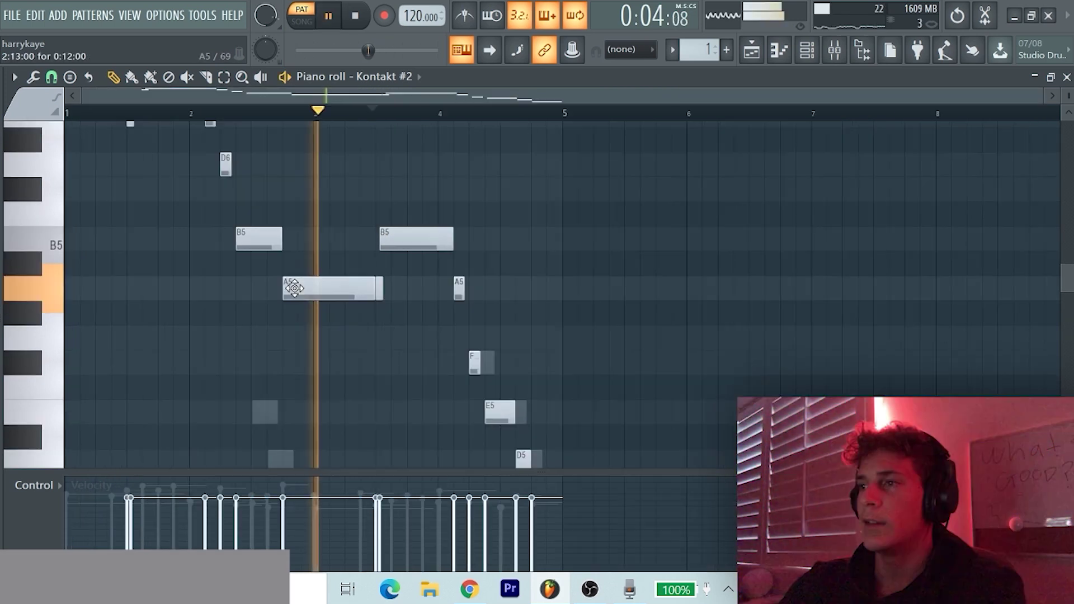
Randomize the flute notes' velocities with the Alt+R randomizer and accept the result
click(70, 77)
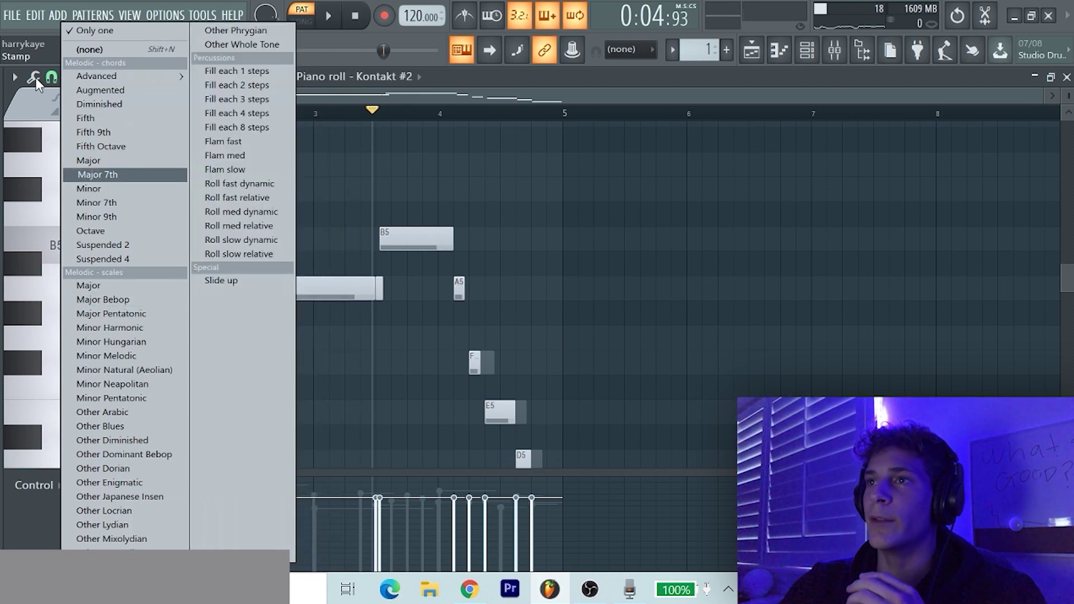
key(alt+r)
click(625, 452)
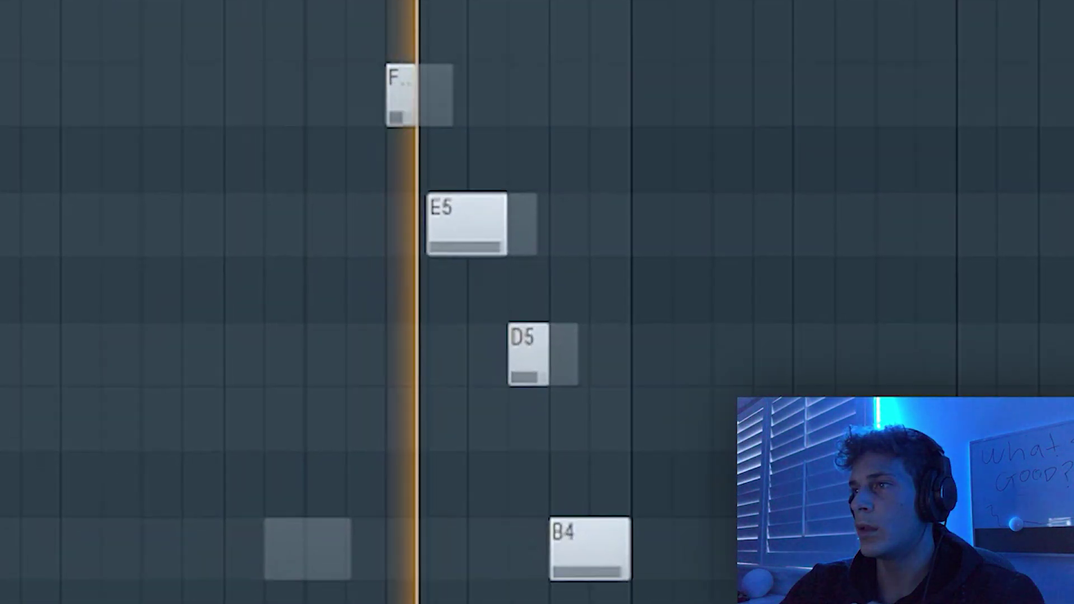
scroll(180, 252, up, 2)
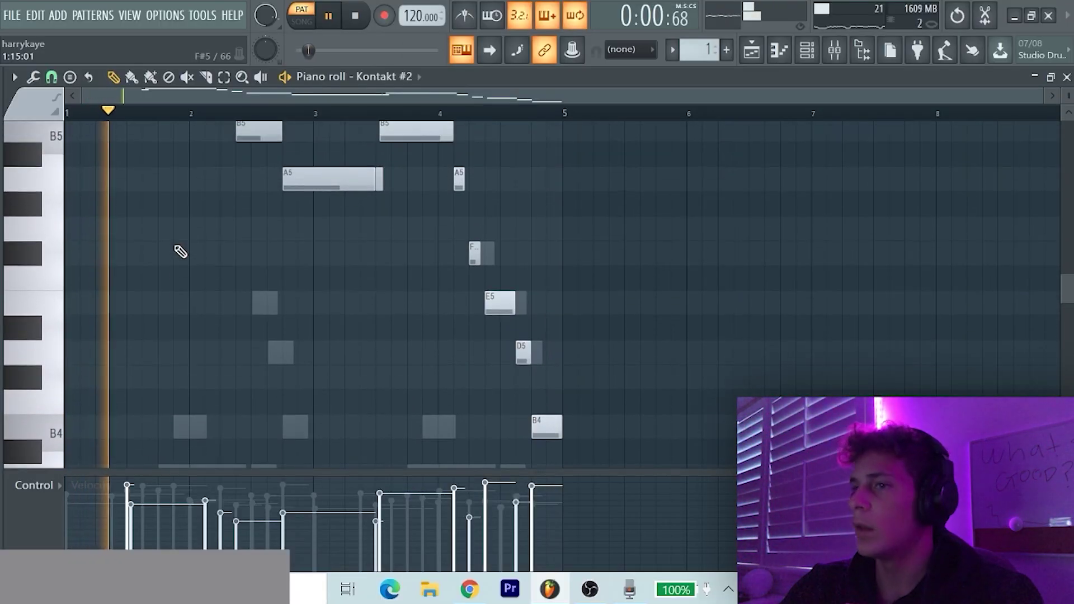
key(space)
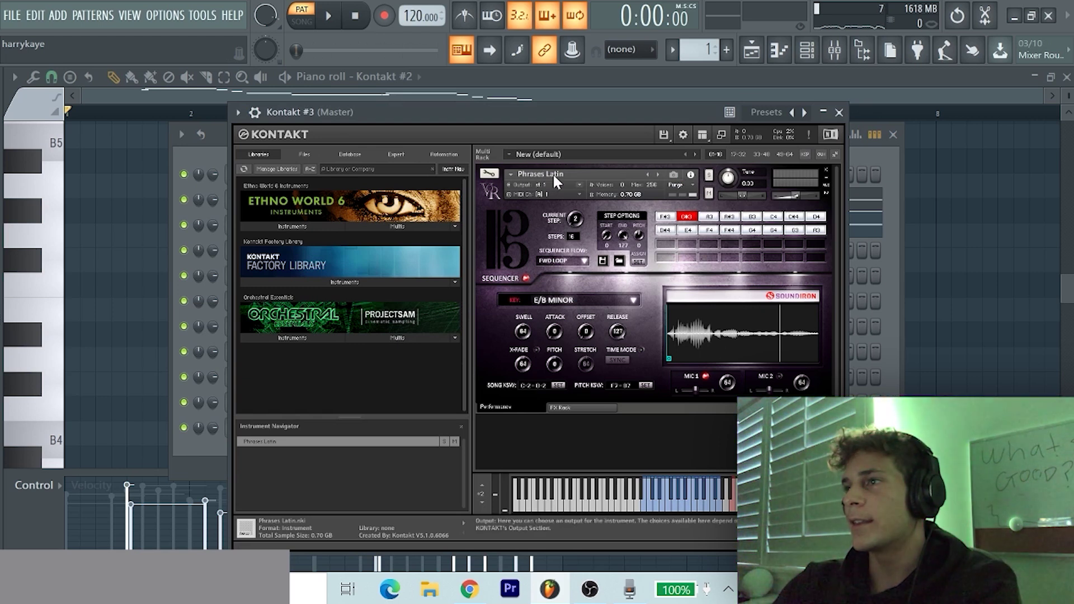
Open the Kontakt #3 channel's piano roll
click(197, 458)
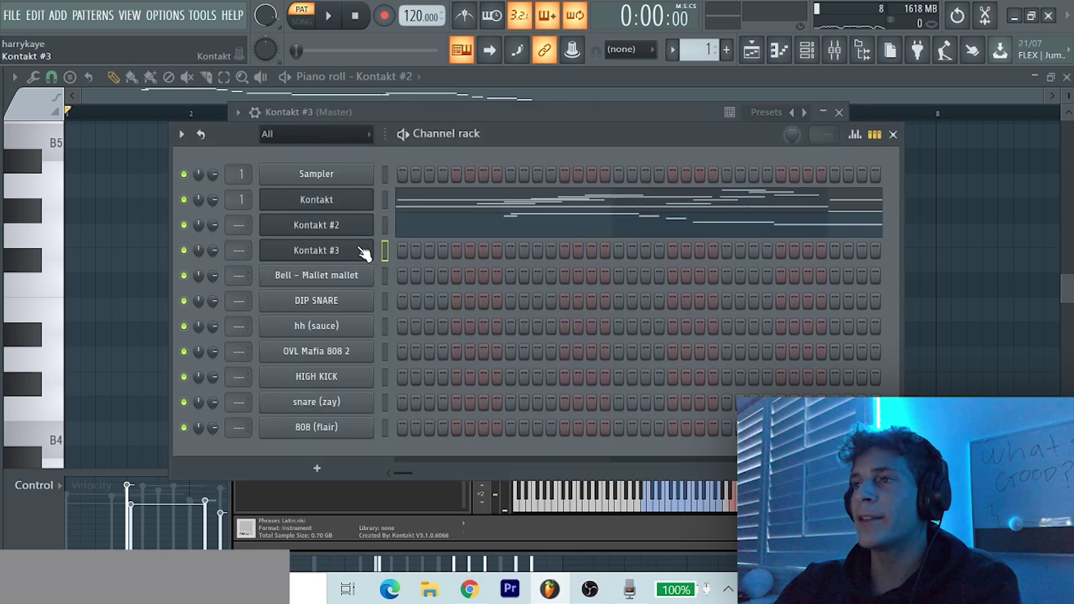
right_click(338, 250)
click(407, 249)
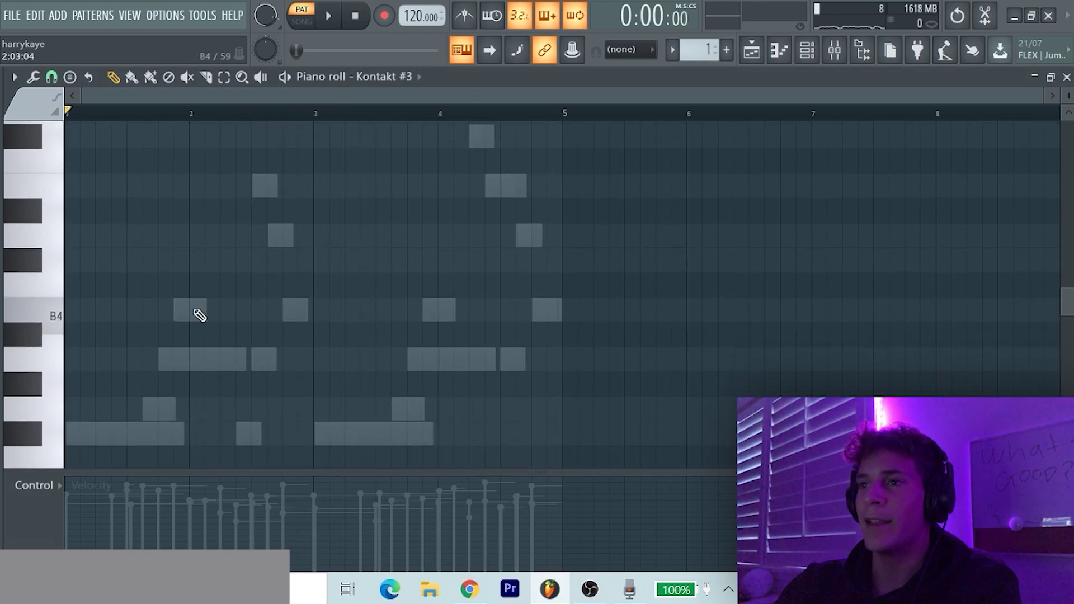
scroll(56, 297, up, 5)
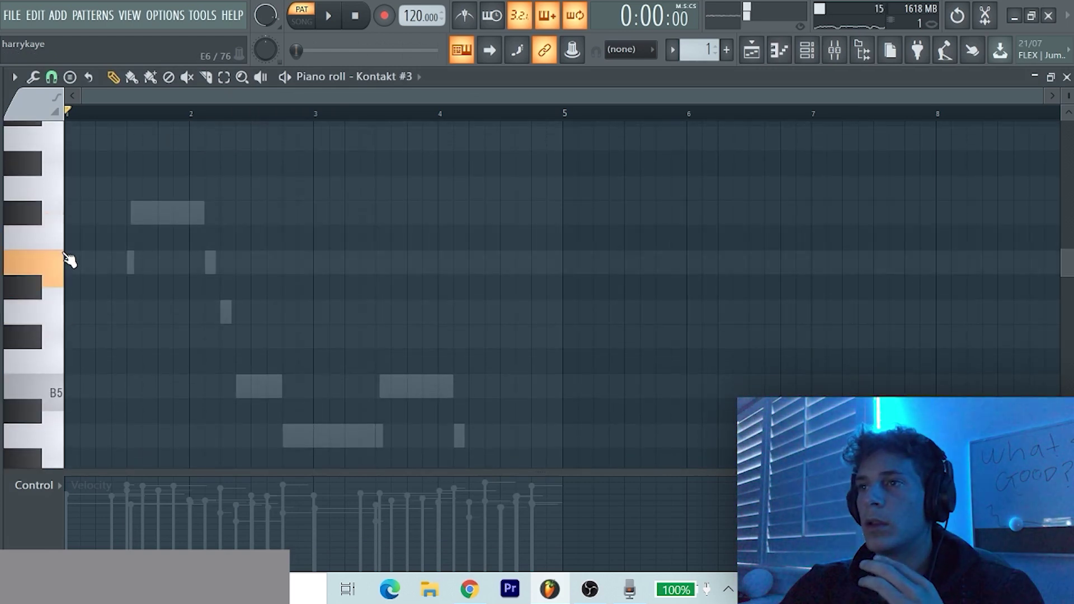
scroll(106, 278, up, 3)
Draw one note from bar 1 to bar 5, move it to C6, and play it back
mouse_move(89, 279)
mouse_down()
mouse_move(18, 269)
mouse_move(6, 404)
mouse_up()
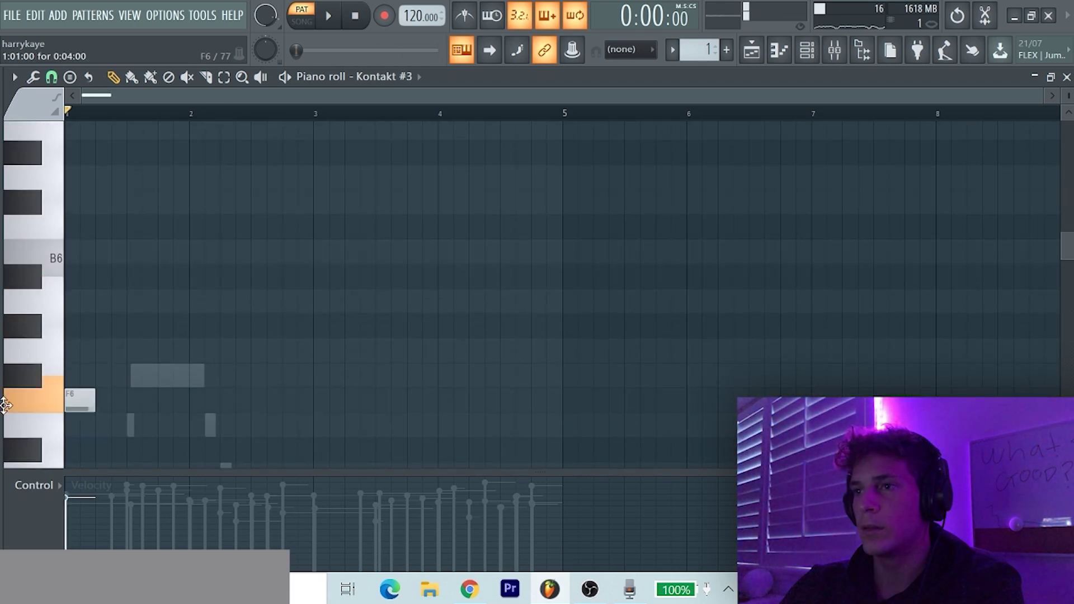
drag(532, 229, 563, 229)
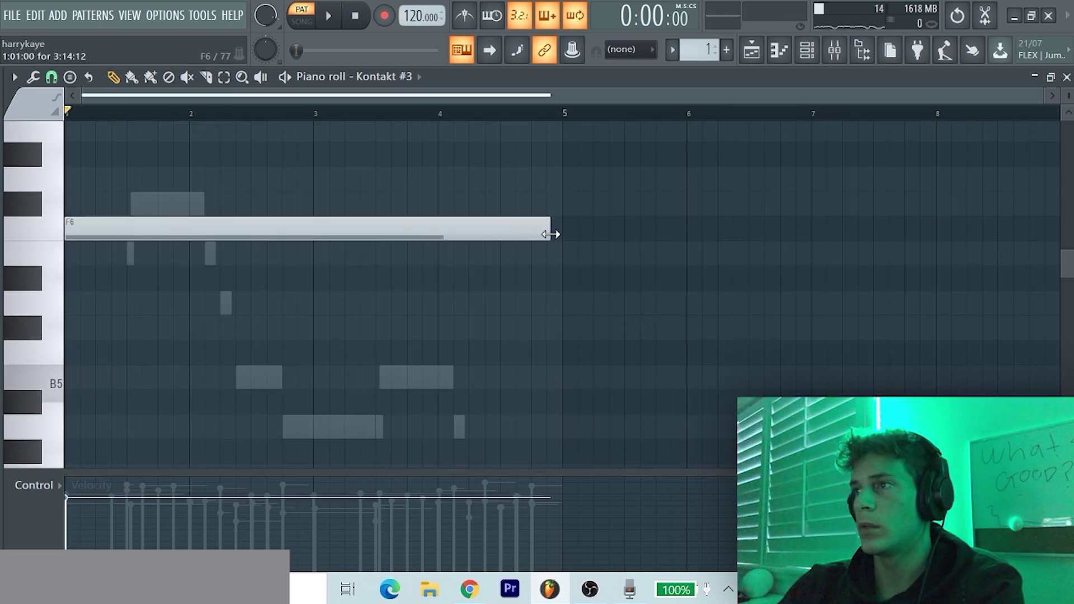
key(space)
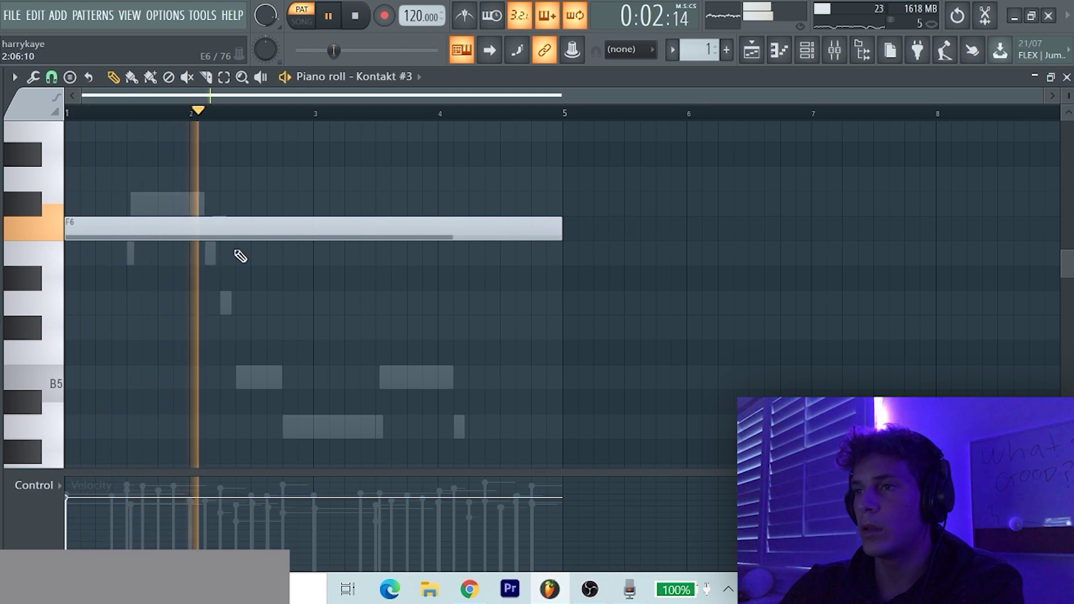
drag(189, 235, 167, 365)
key(space)
key(space)
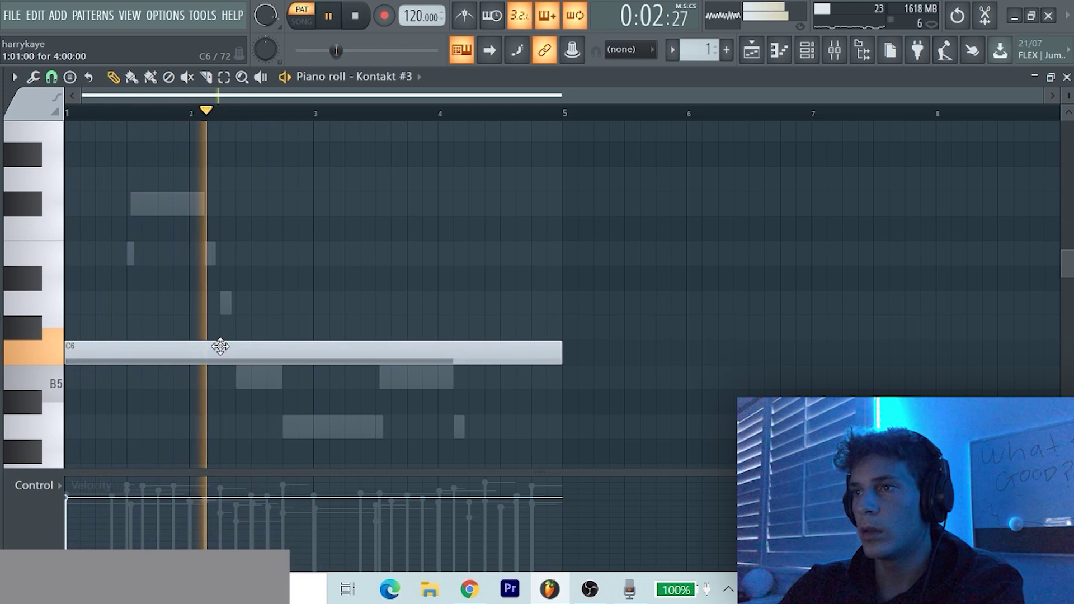
key(space)
key(space)
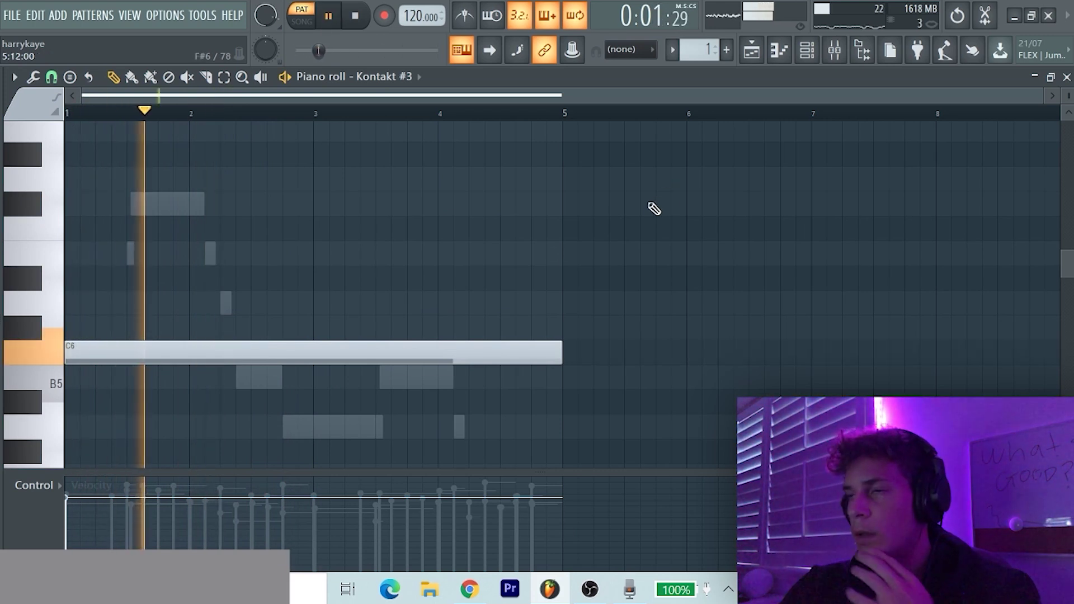
Review the Bell - Mallet mallet notes, then switch back to the Kontakt harp piano roll
click(807, 50)
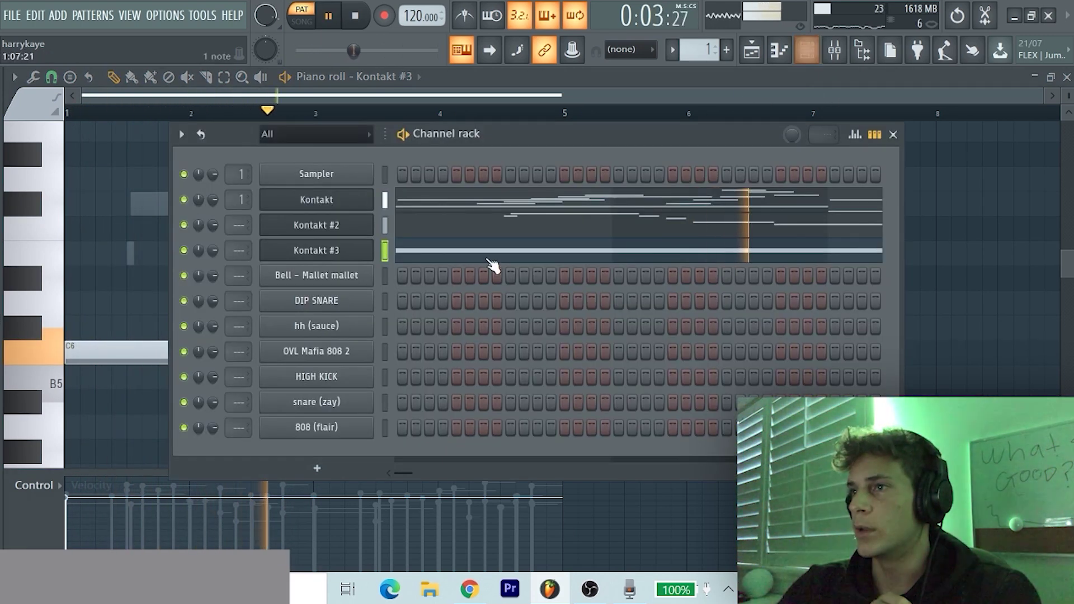
click(312, 275)
key(space)
scroll(271, 306, down, 5)
scroll(271, 302, up, 2)
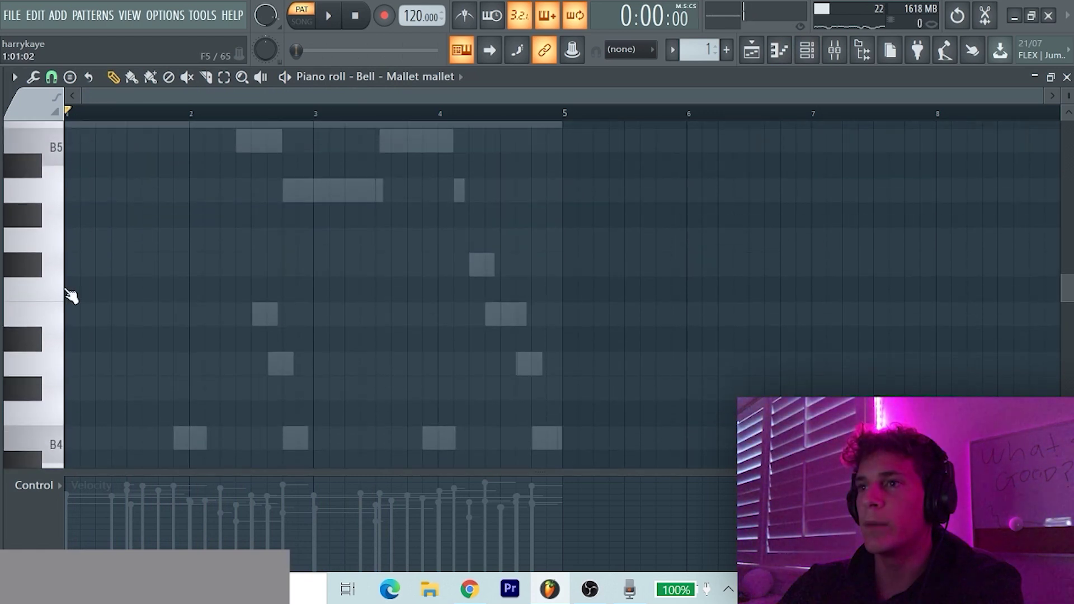
scroll(66, 334, down, 5)
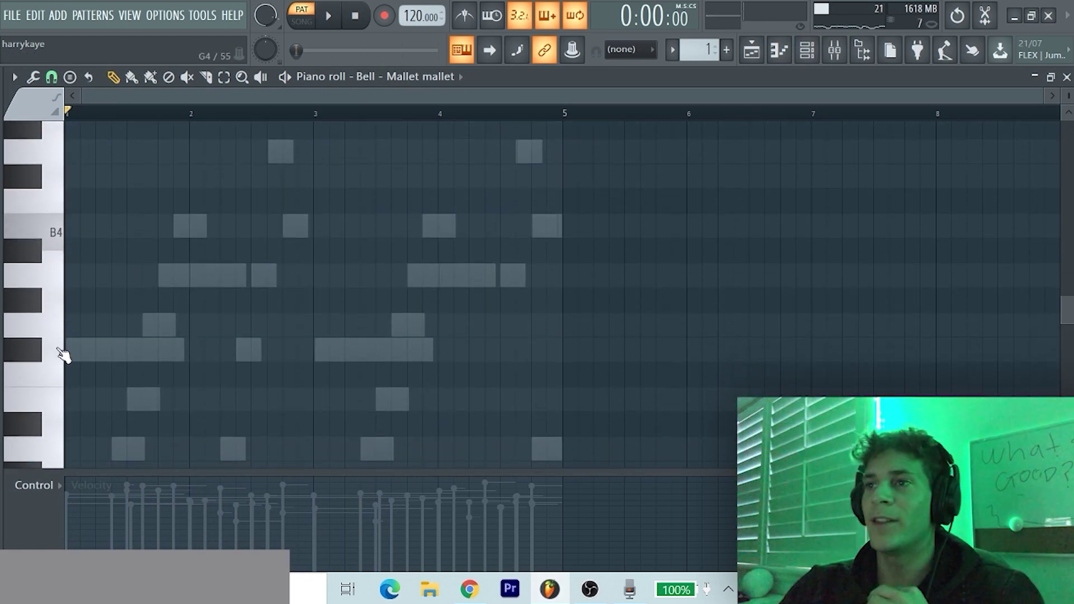
scroll(62, 358, down, 2)
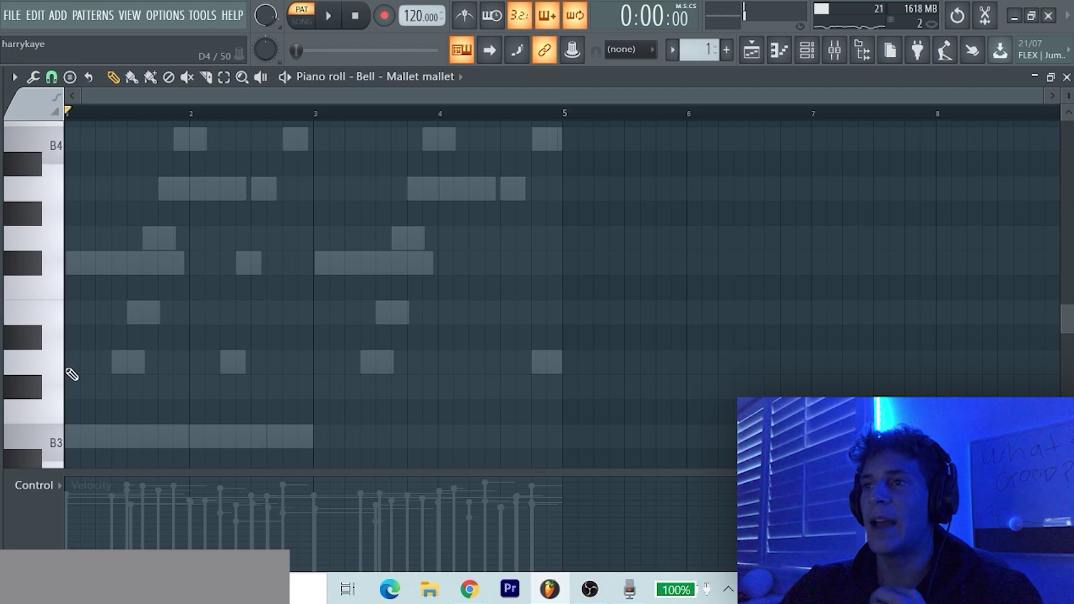
click(833, 56)
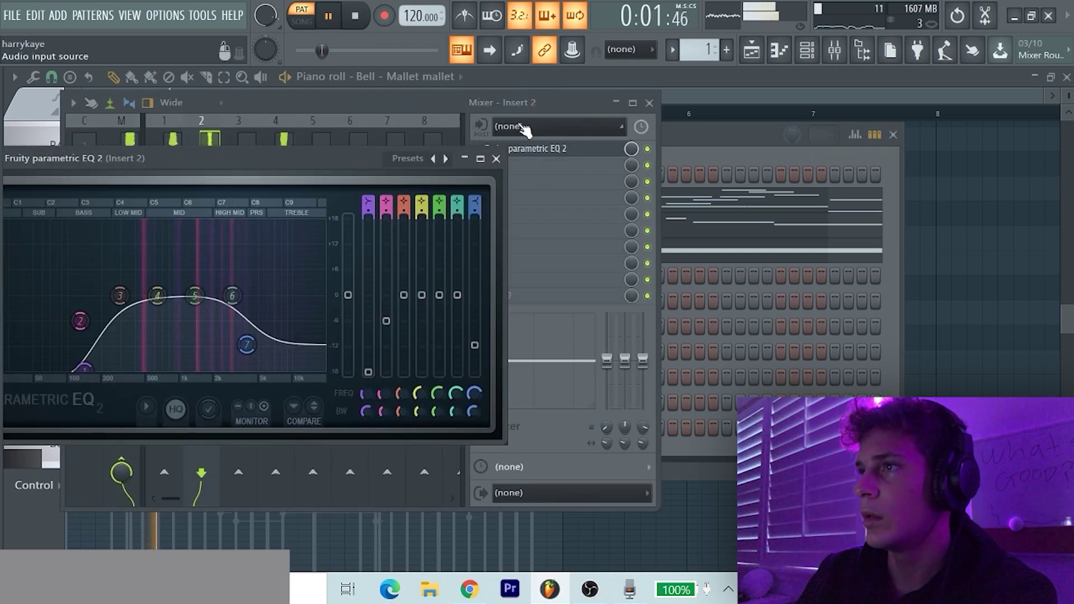
click(442, 102)
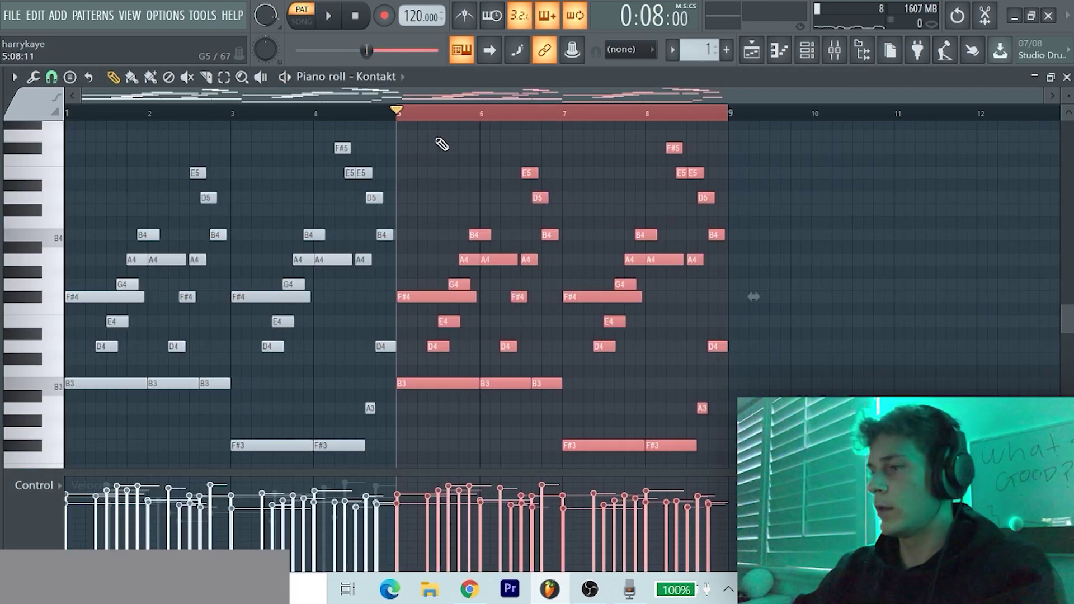
Switch the piano roll between Kontakt, Kontakt #2 and Kontakt #3 to check each layer
click(376, 76)
click(422, 134)
click(376, 76)
click(420, 149)
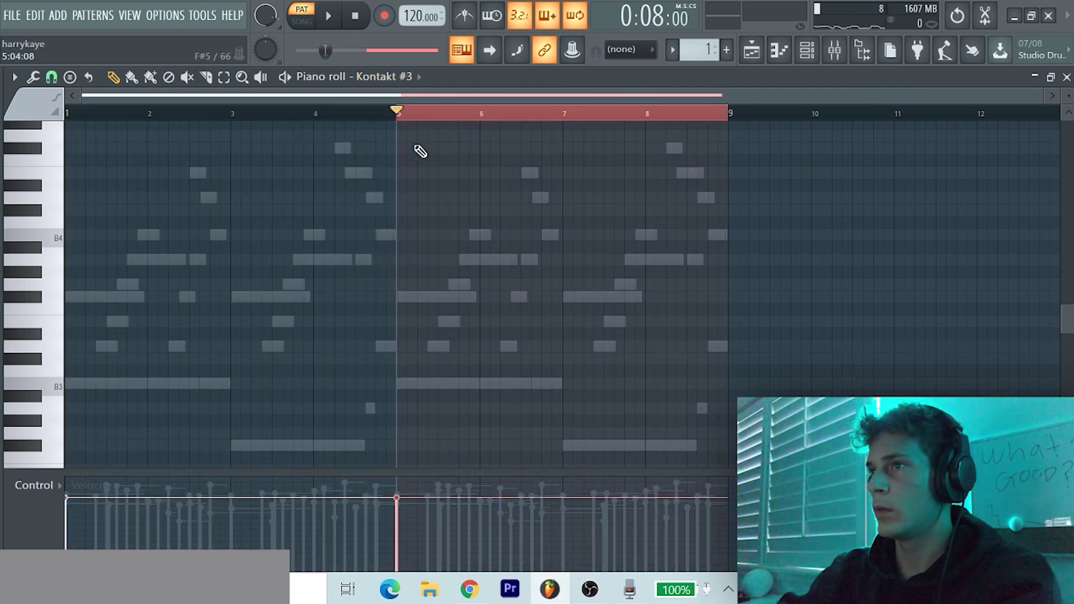
click(414, 77)
click(412, 119)
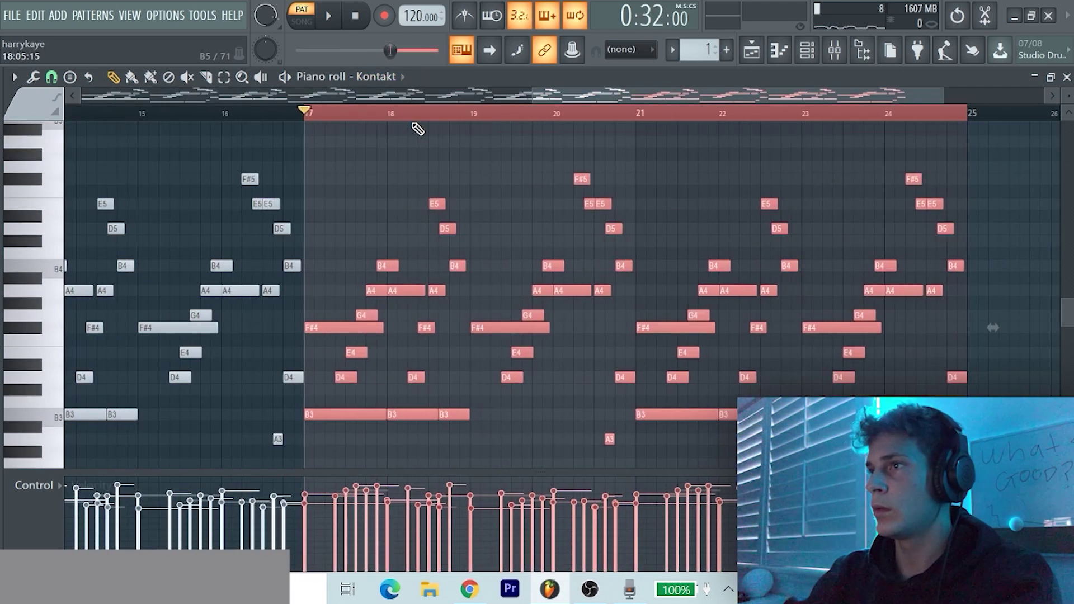
click(381, 76)
click(405, 137)
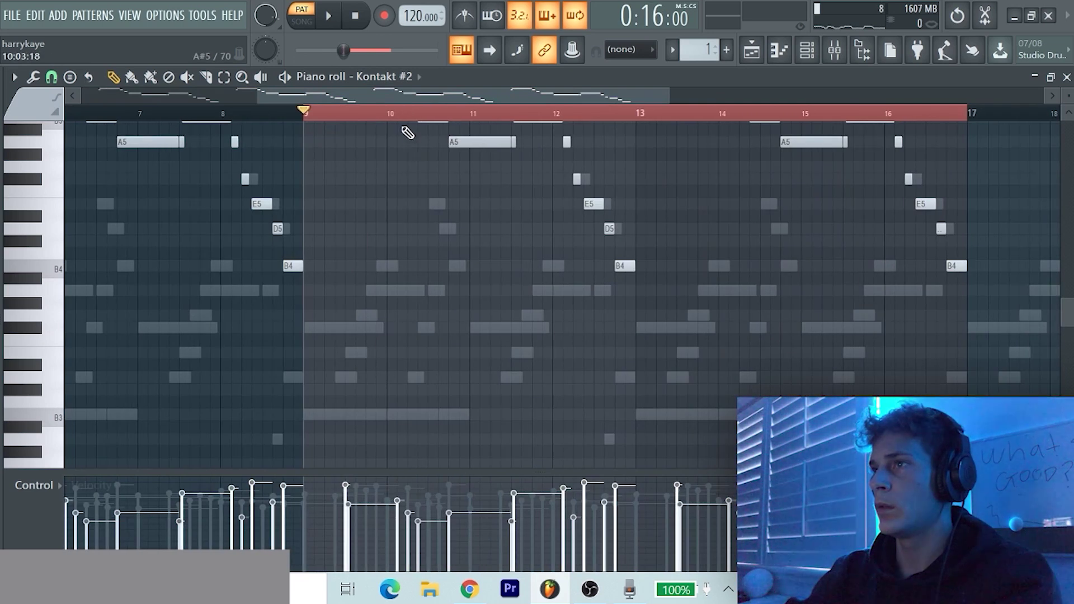
Render the pattern as an audio clip to Pattern 1_201.wav
key(space)
click(672, 50)
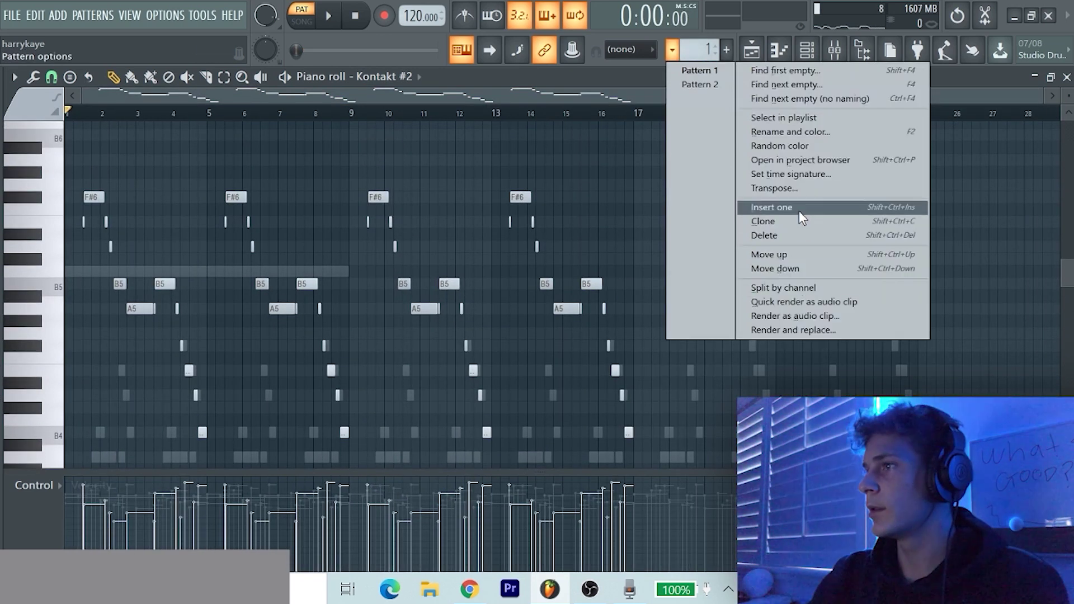
click(794, 316)
click(672, 523)
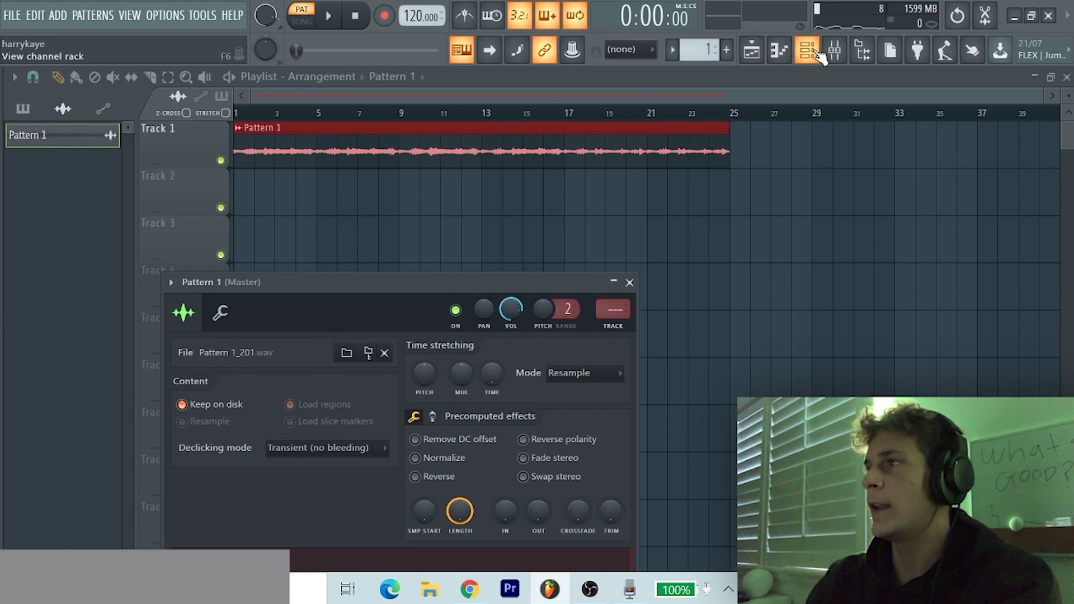
Add a Fruity Slicer channel and load the rendered Pattern 1_201 audio into it
key(F6)
click(322, 222)
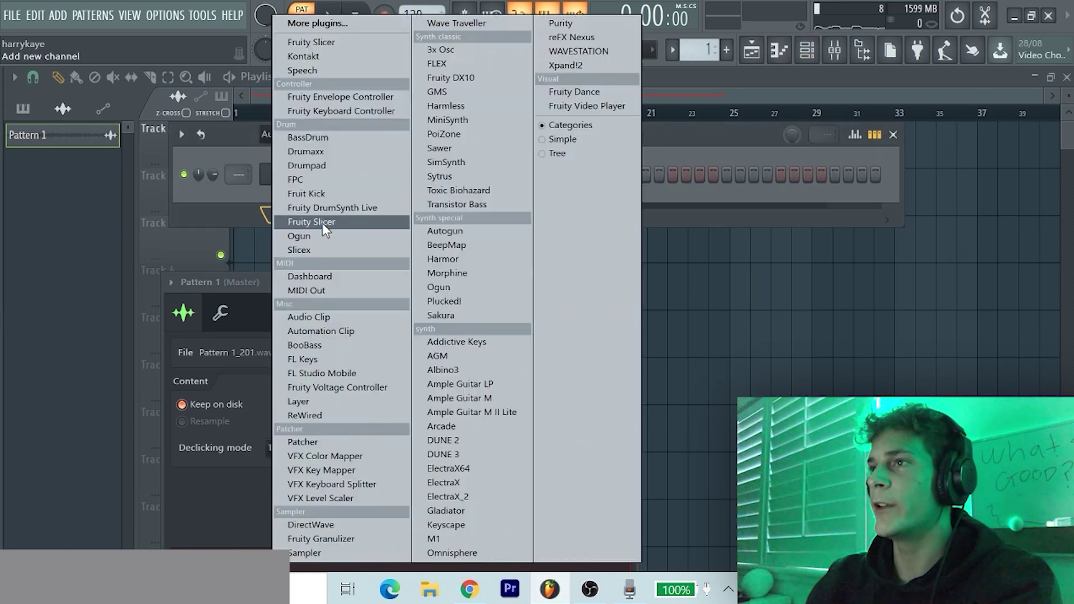
click(330, 44)
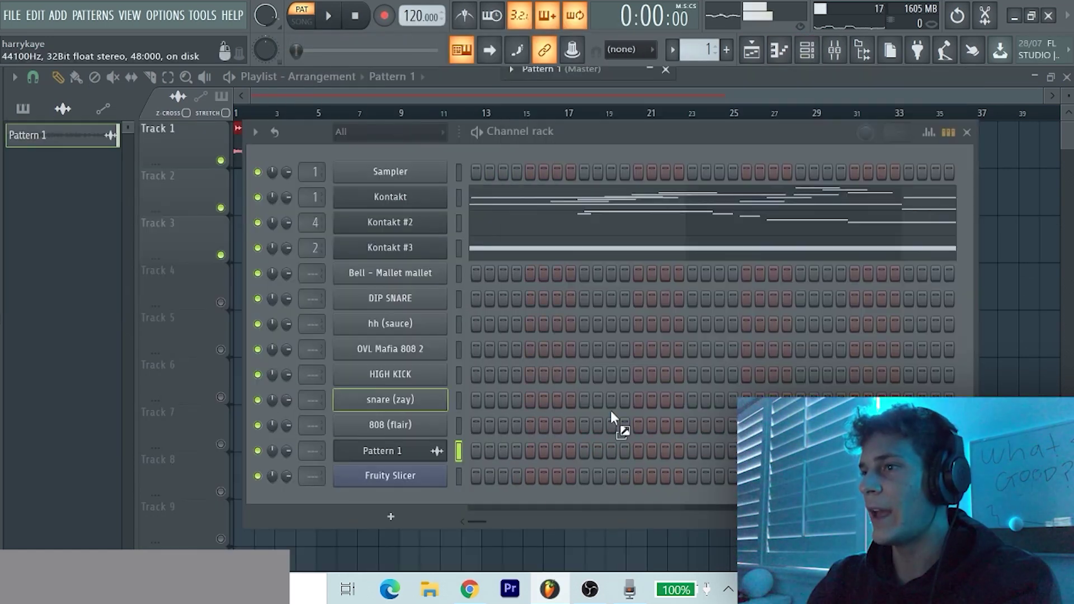
drag(614, 411, 414, 477)
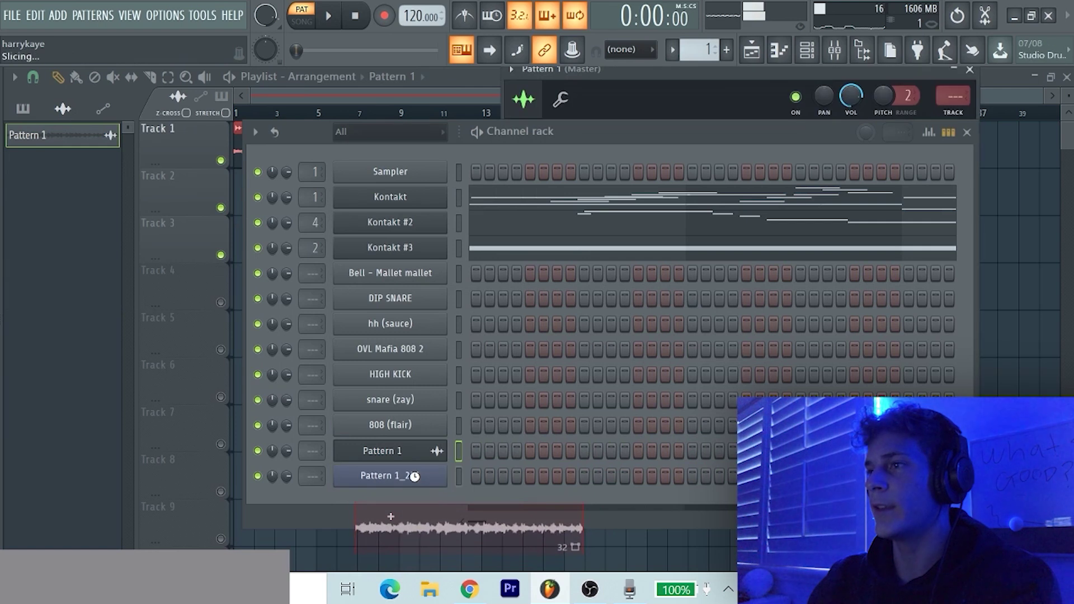
key(space)
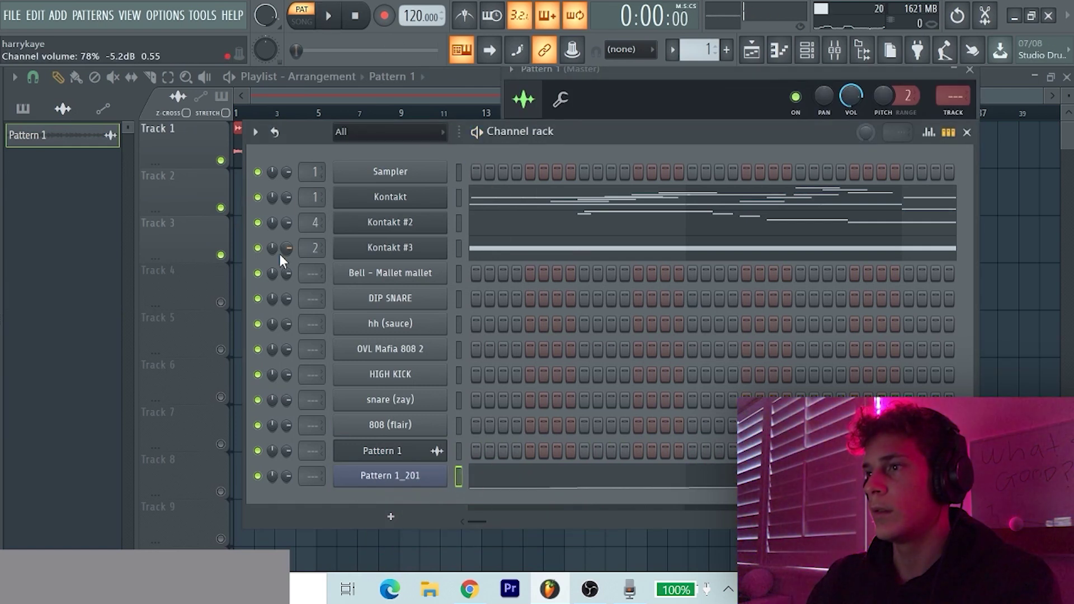
Mute the Kontakt #3 channel and set Fruity Slicer to slice on every beat
click(257, 247)
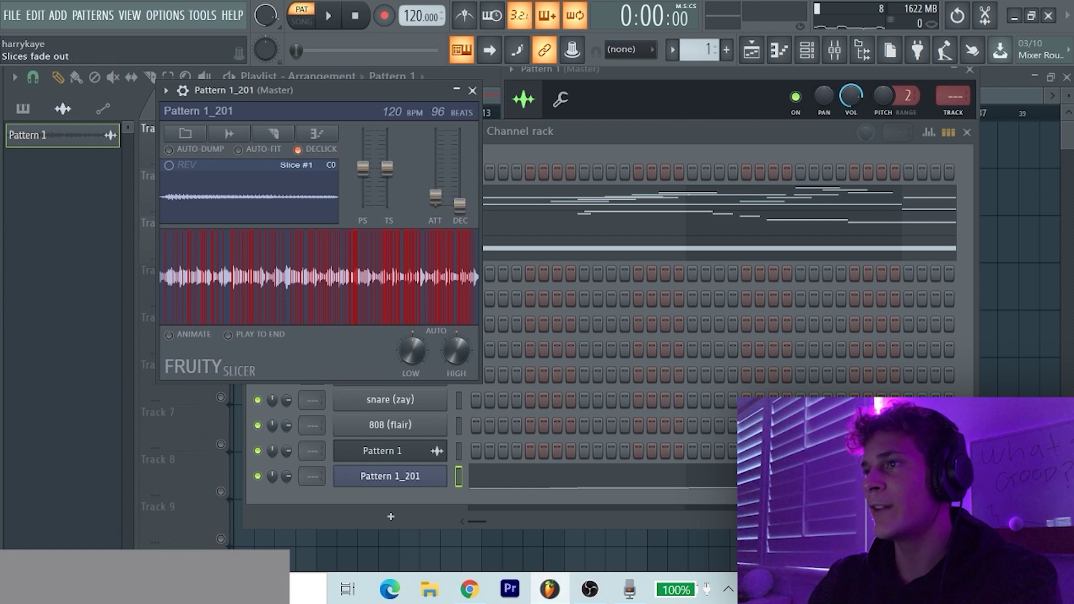
click(274, 134)
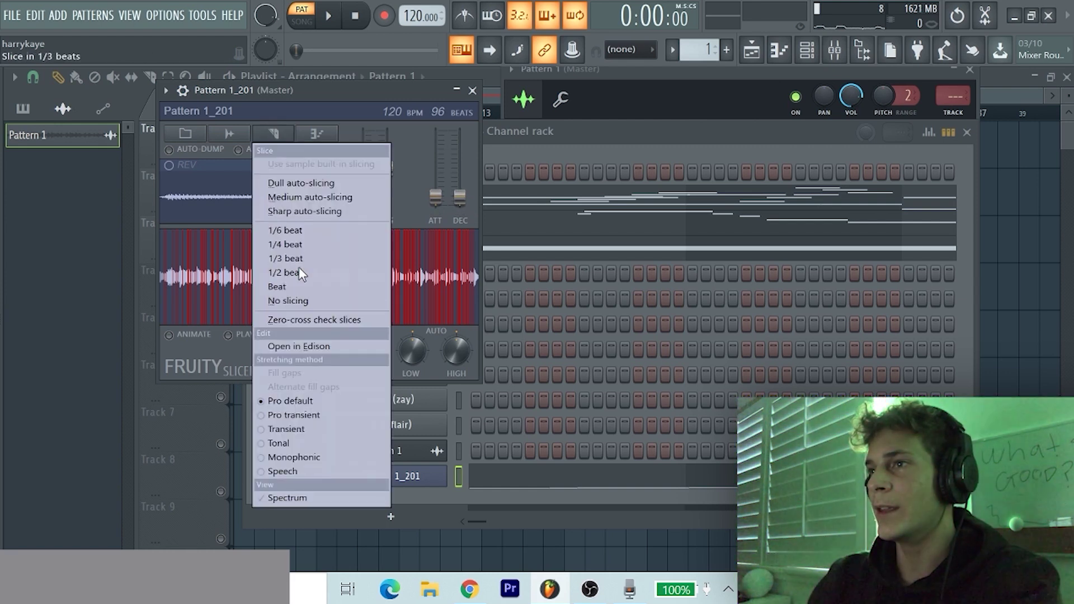
click(303, 287)
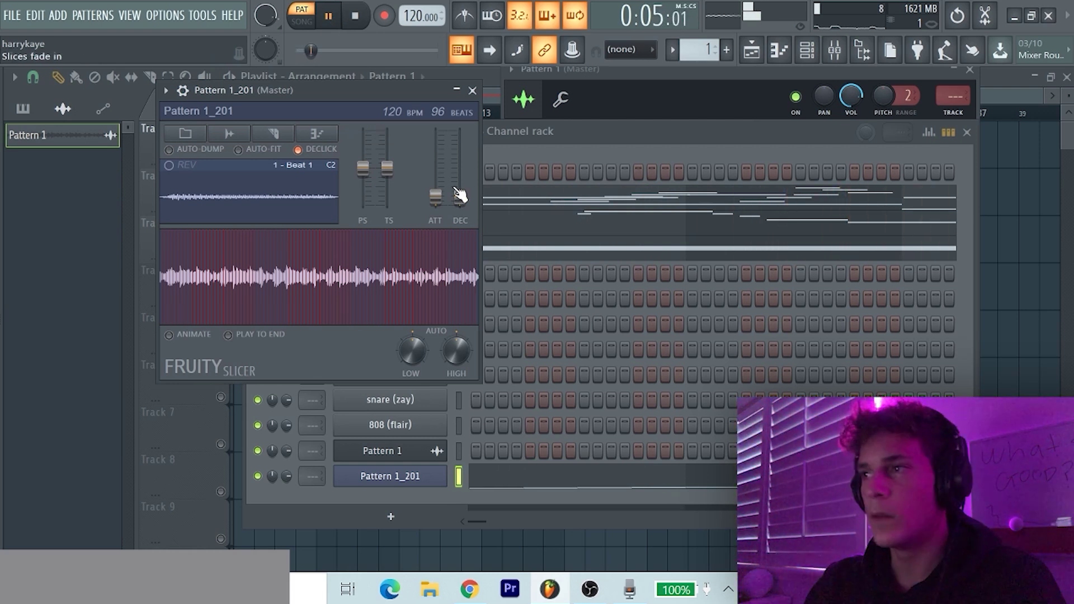
click(573, 151)
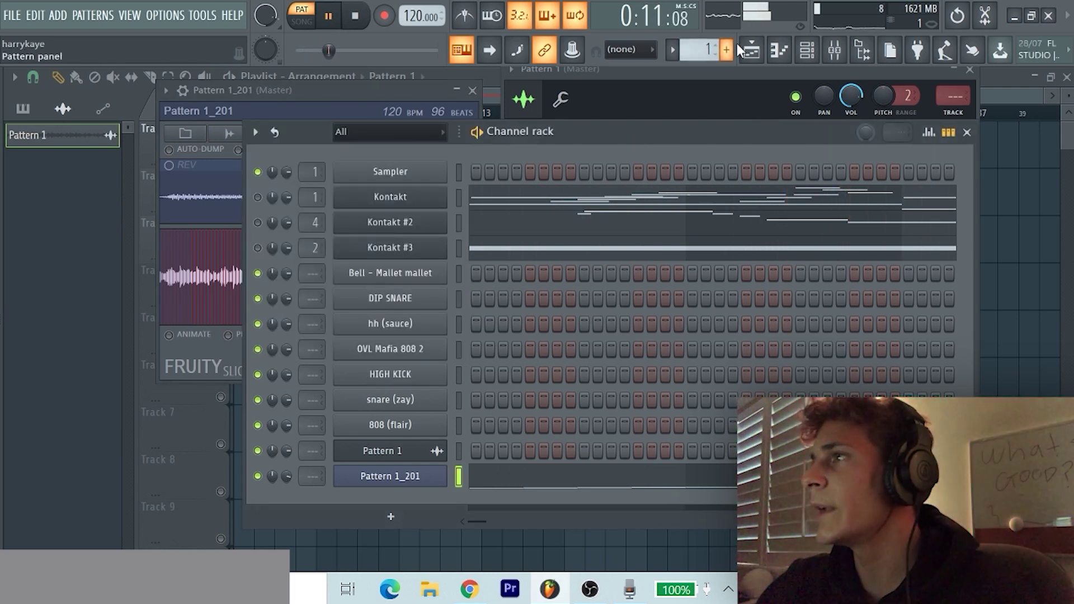
Render Pattern 1 as an audio clip named Pattern 1_202.wav
click(672, 53)
click(785, 319)
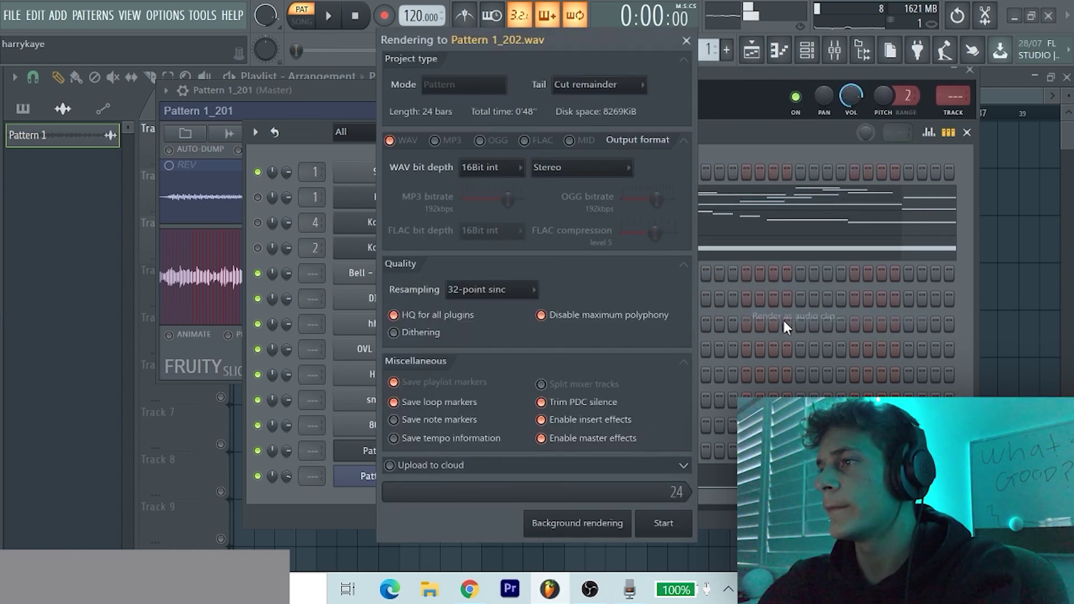
click(684, 524)
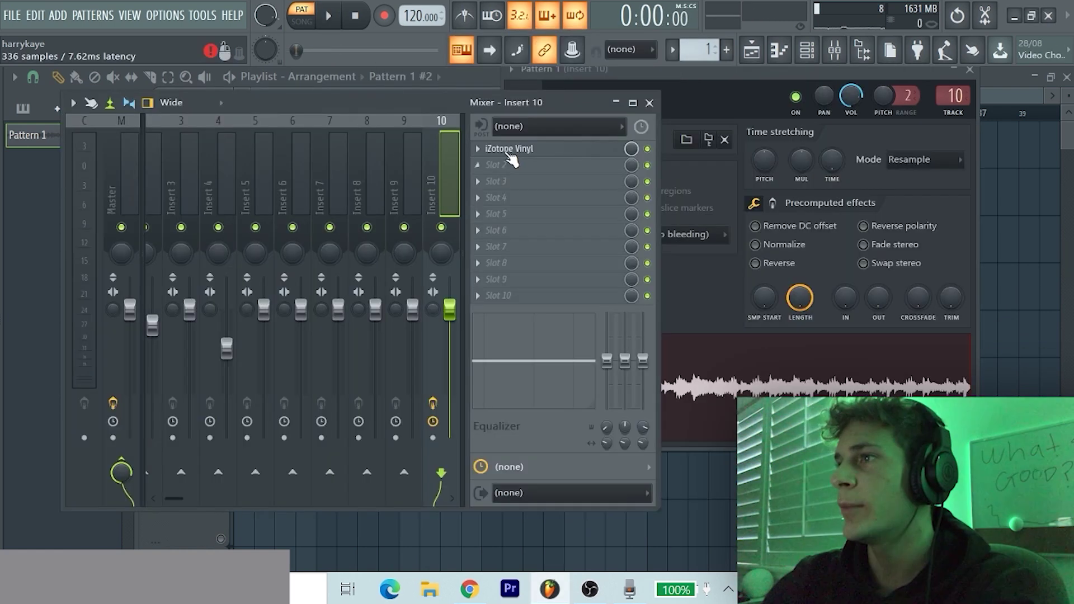
Play the song and turn the iZotope Vinyl YEAR on Insert 10 down toward 1950
click(510, 150)
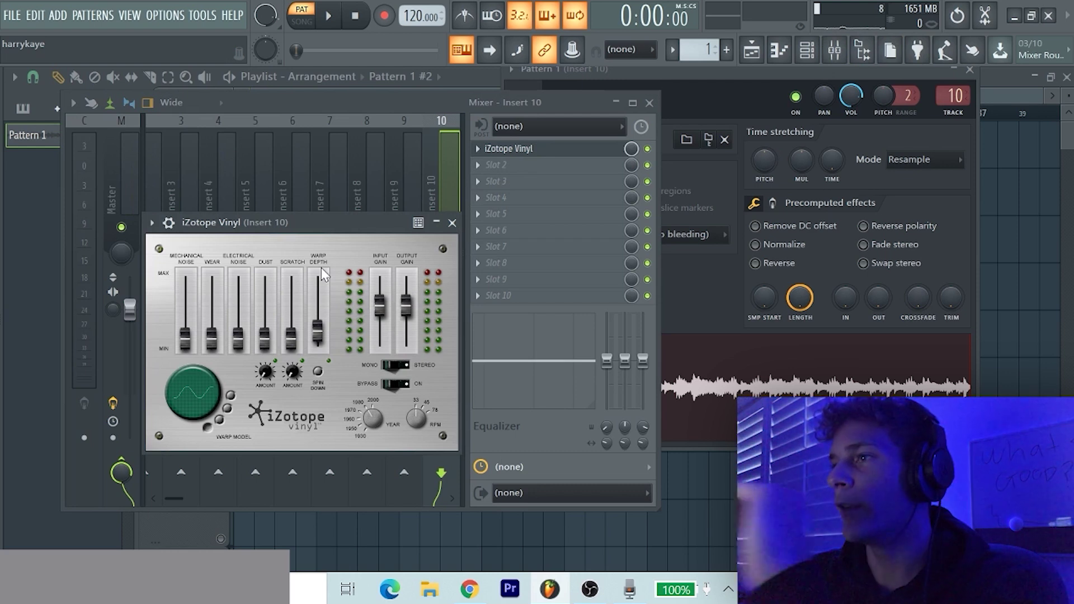
key(l)
key(space)
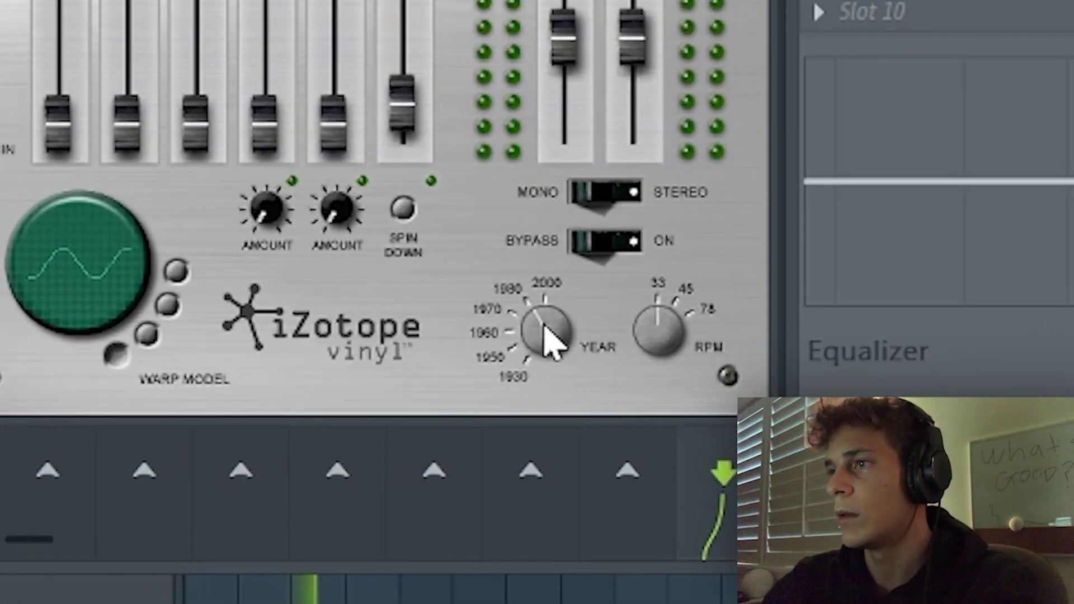
mouse_move(551, 361)
mouse_down()
mouse_move(557, 391)
mouse_move(546, 352)
mouse_up()
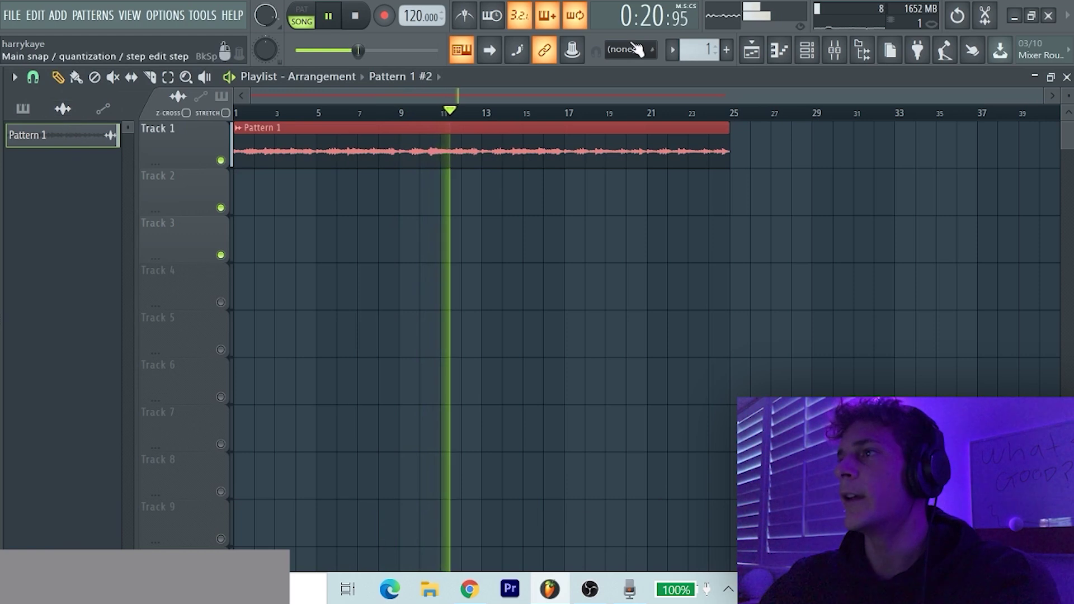
Place Pattern 5 at the start of Track 2 and duplicate it right after itself with Ctrl+B
scroll(699, 49, up, 4)
key(space)
drag(79, 163, 357, 192)
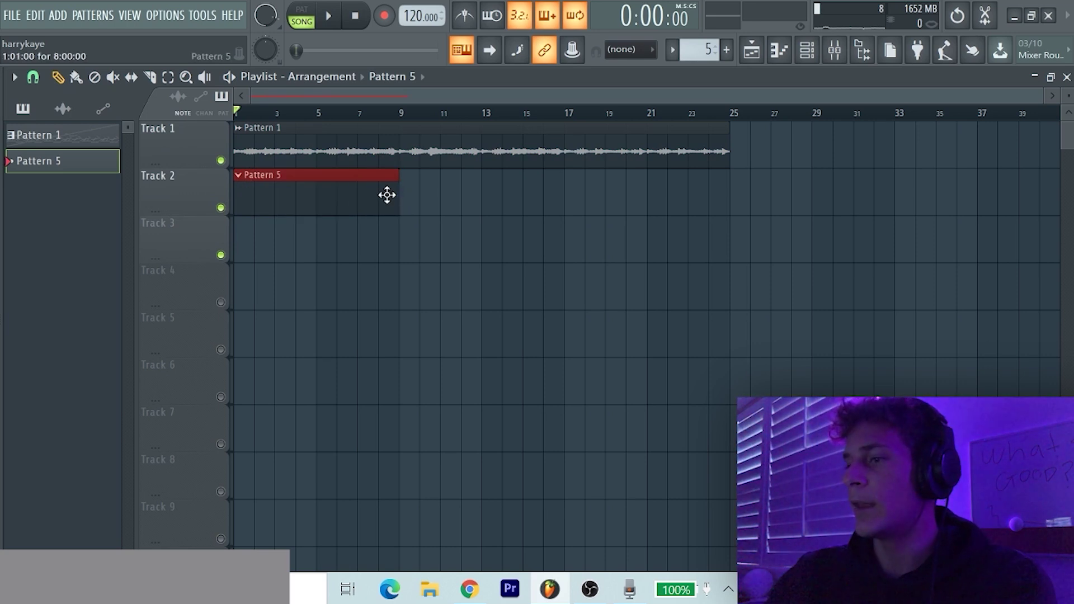
key(ctrl+b)
key(space)
Fill every second step of the hh (sauce) hi-hat row and view its Misc channel settings
click(779, 50)
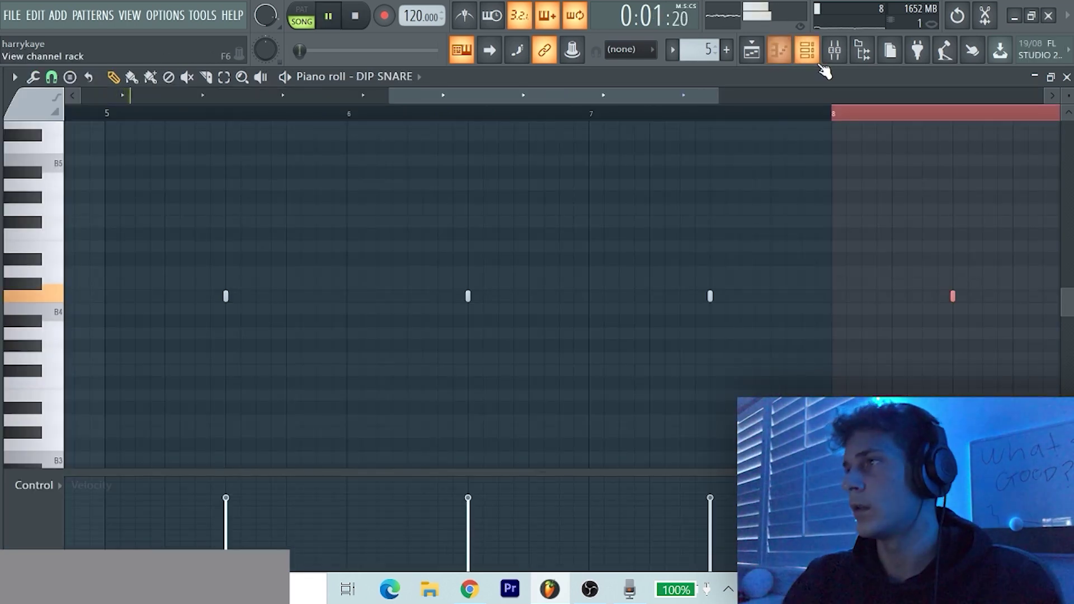
click(807, 51)
right_click(409, 329)
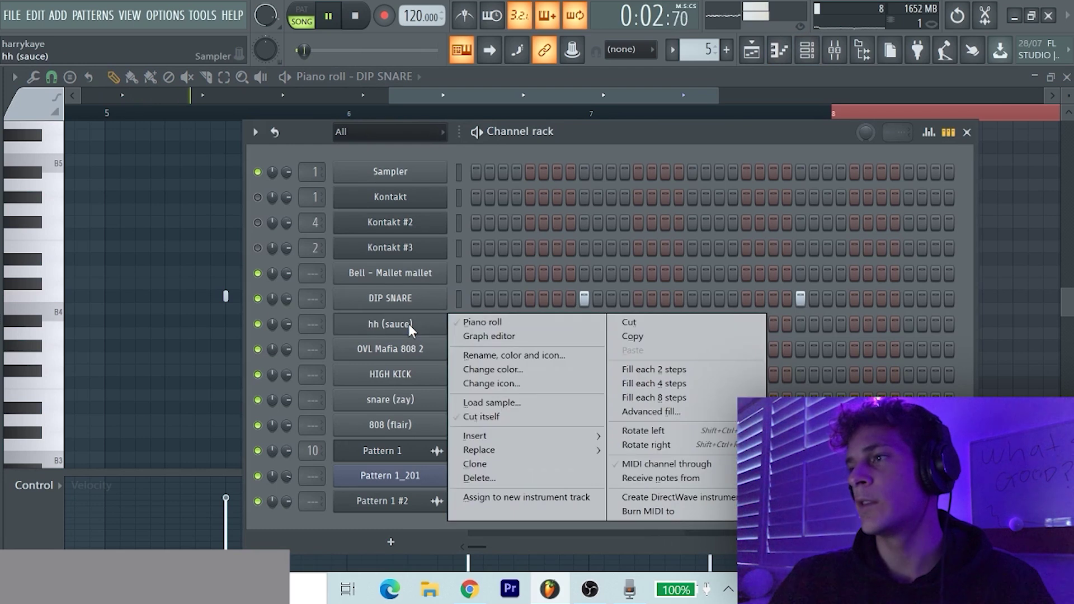
click(665, 368)
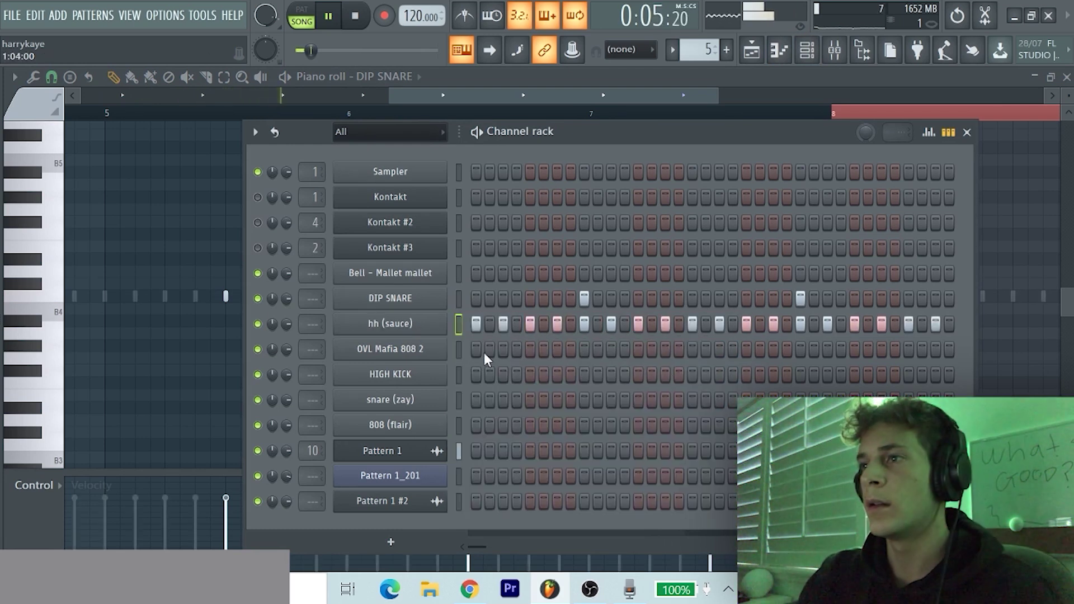
click(390, 324)
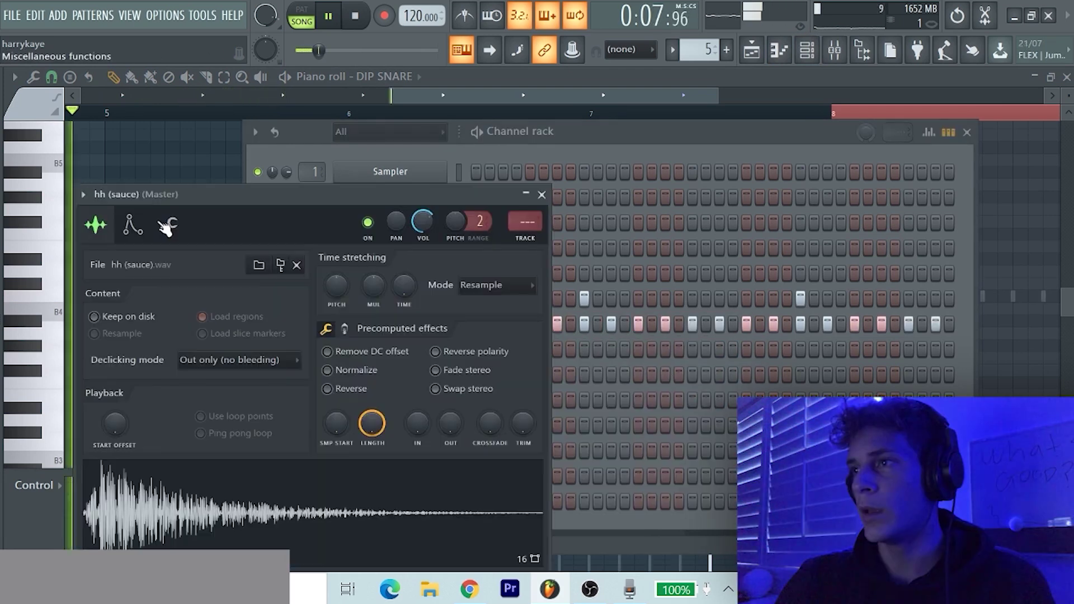
click(169, 225)
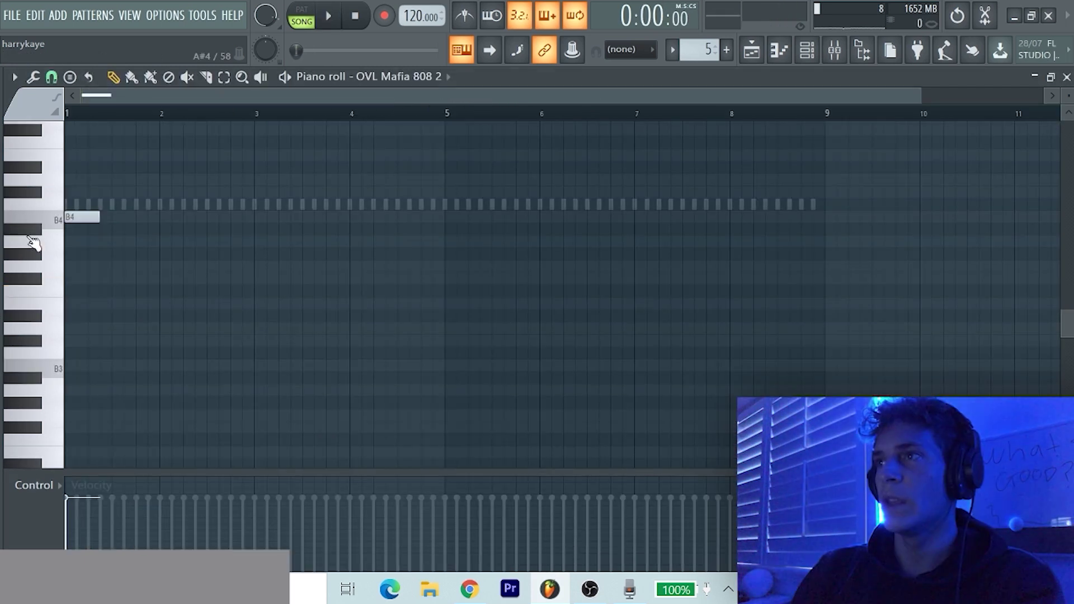
Add two more B4 808 notes, raising the second note's velocity
key(space)
click(147, 218)
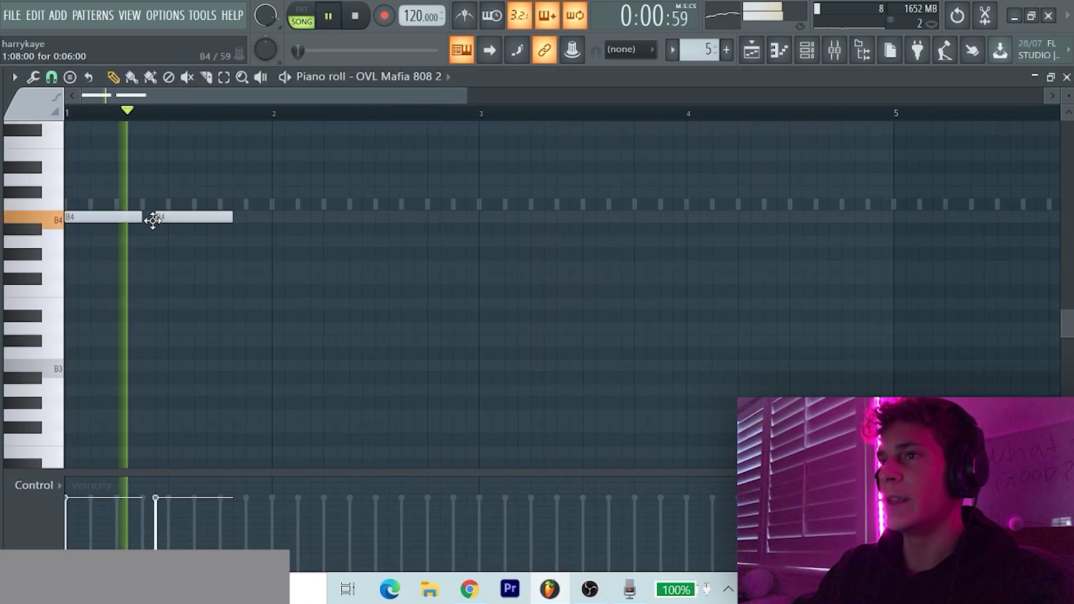
key(space)
click(171, 485)
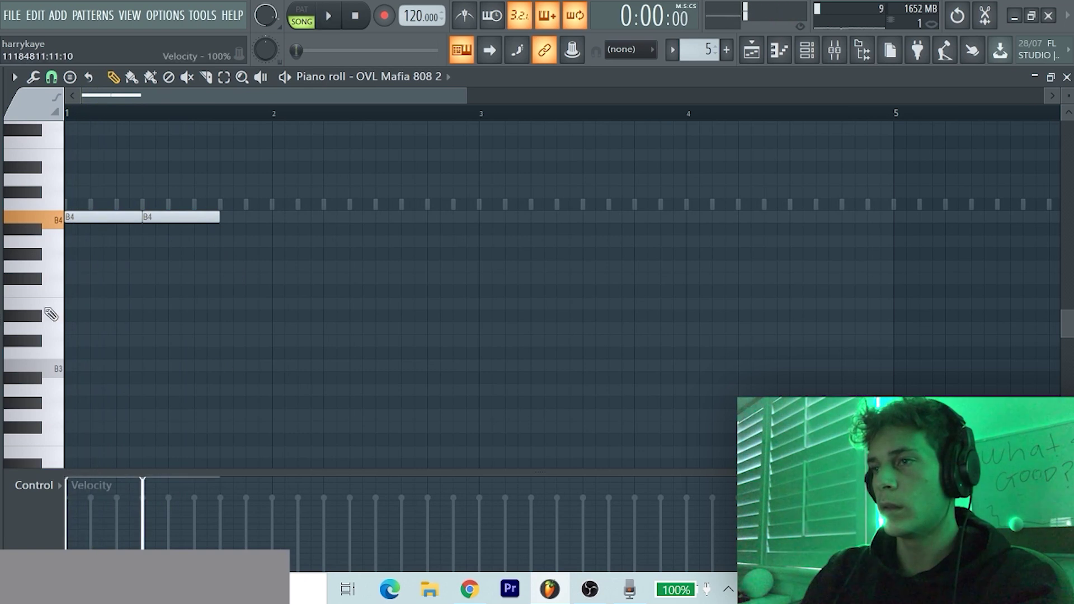
key(space)
click(224, 217)
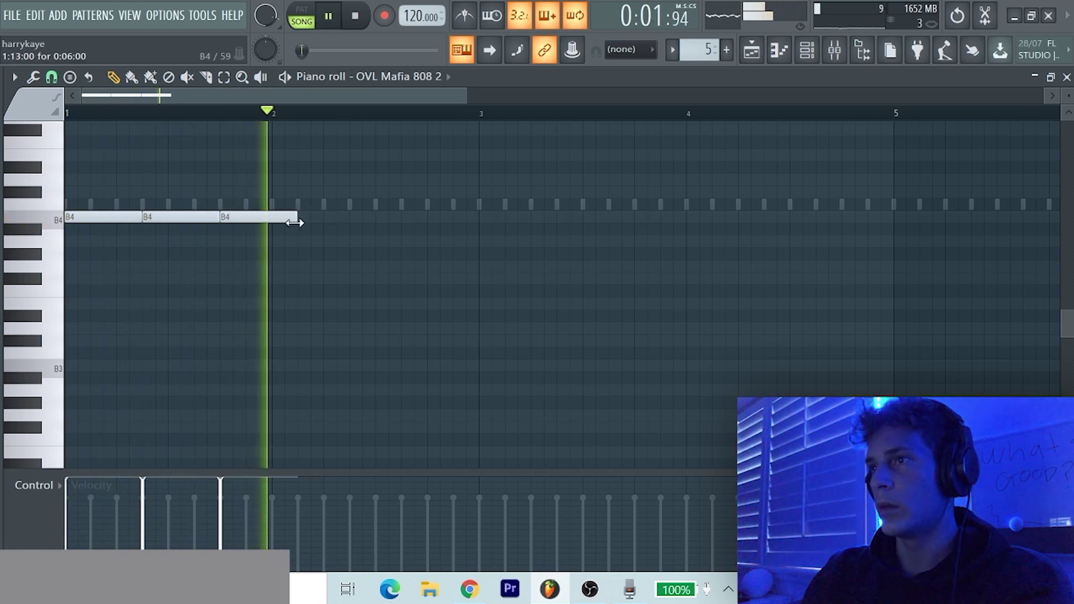
key(space)
Add F#5 bass notes from bar 3, apply legato, and duplicate the line after bar 5
click(477, 277)
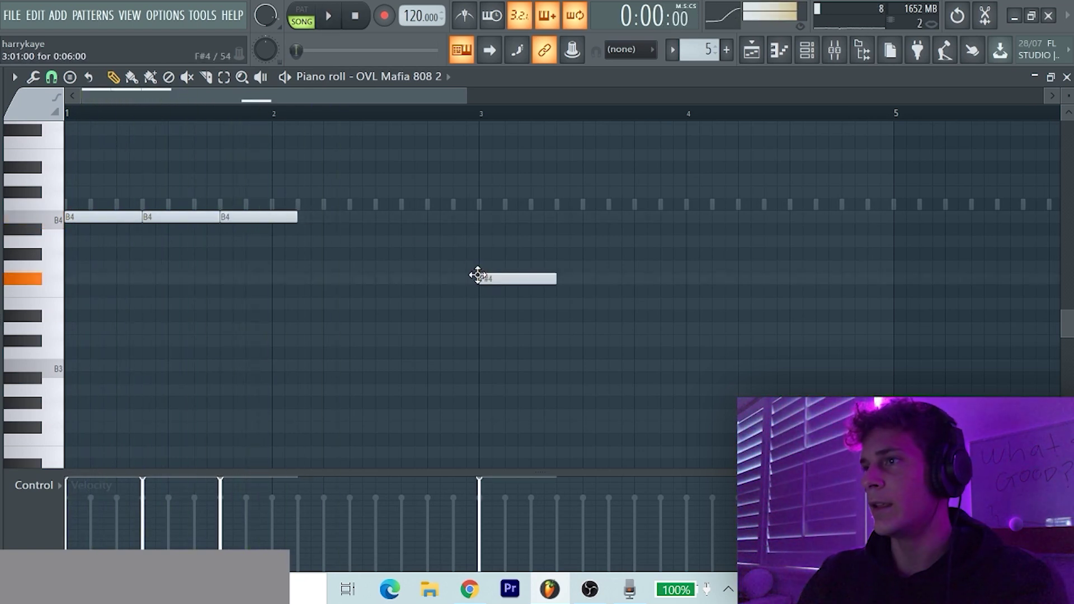
ctrl+click(519, 283)
key(ctrl+Up)
key(space)
scroll(524, 289, up, 2)
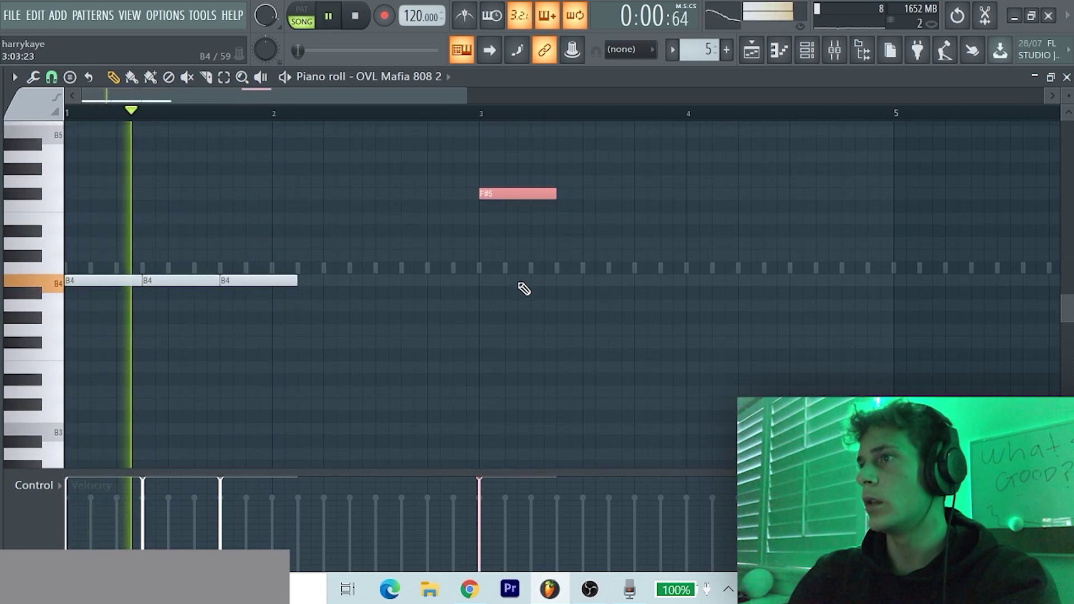
drag(561, 218, 565, 190)
drag(638, 202, 640, 187)
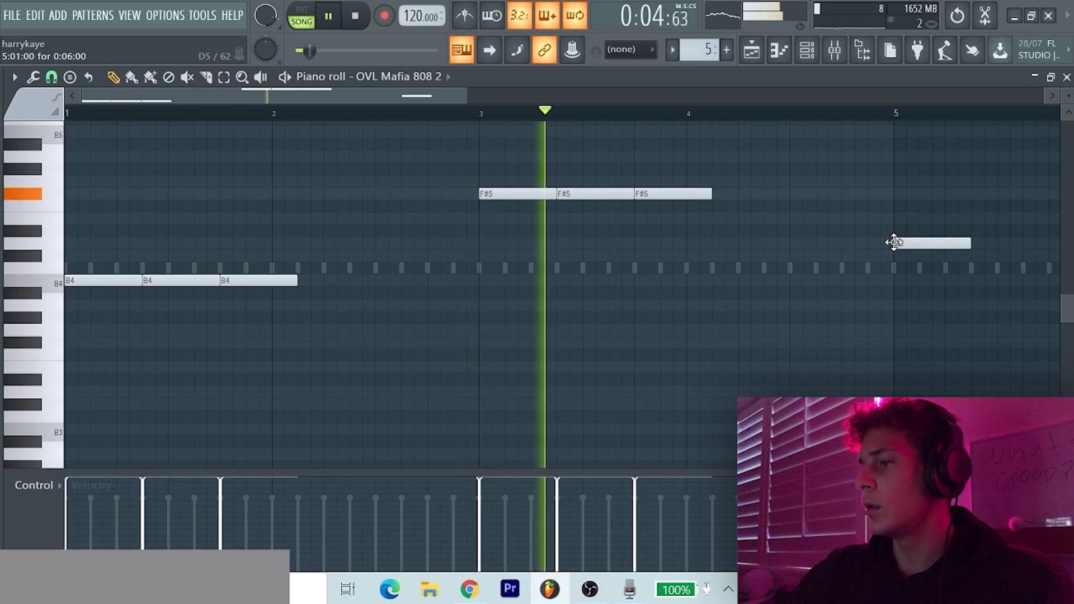
key(ctrl+l)
scroll(900, 249, down, 3)
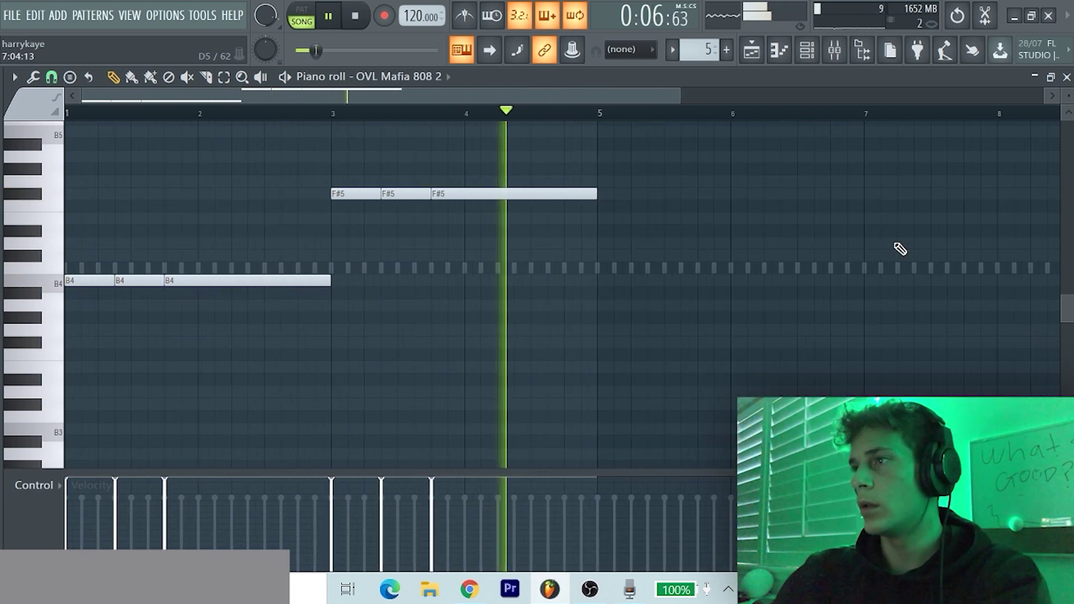
key(ctrl+b)
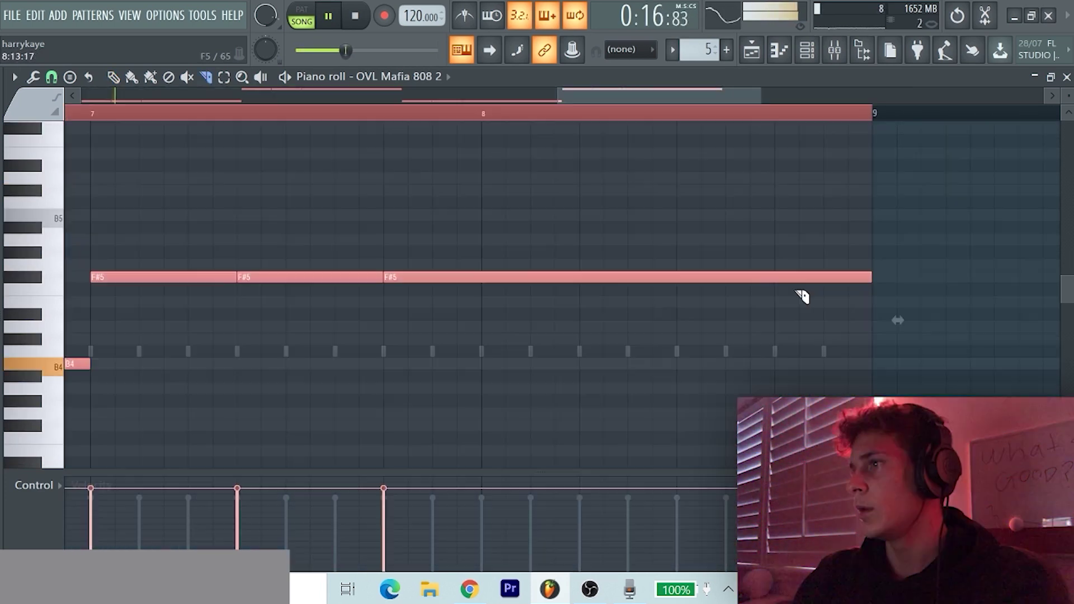
Slice the final long F#5 note into several short hits and play it back
scroll(674, 257, down, 1)
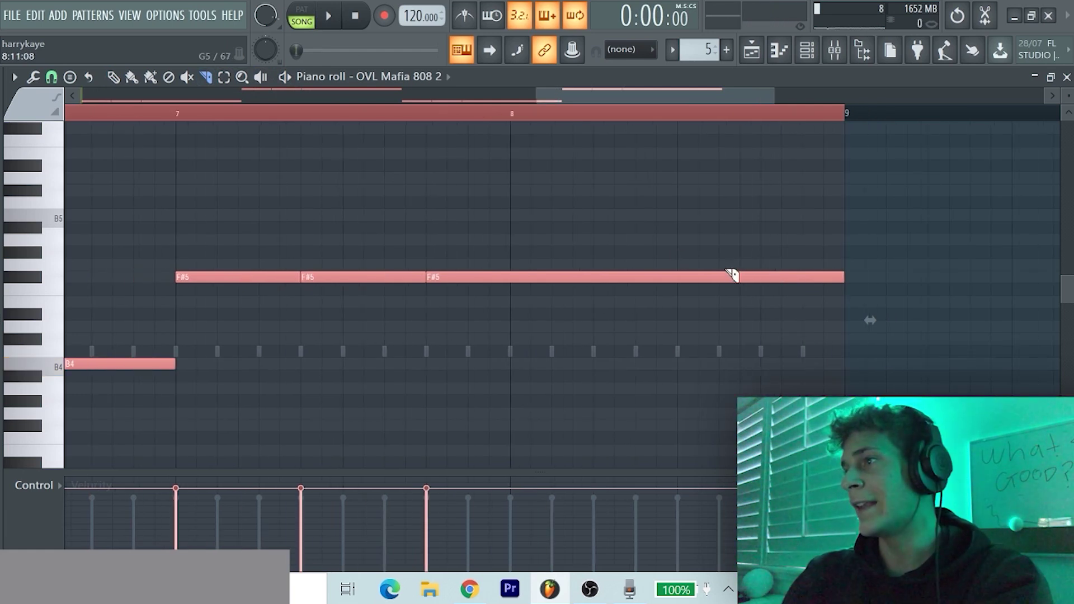
drag(732, 288, 719, 314)
key(ctrl+z)
scroll(753, 305, up, 2)
drag(798, 261, 800, 333)
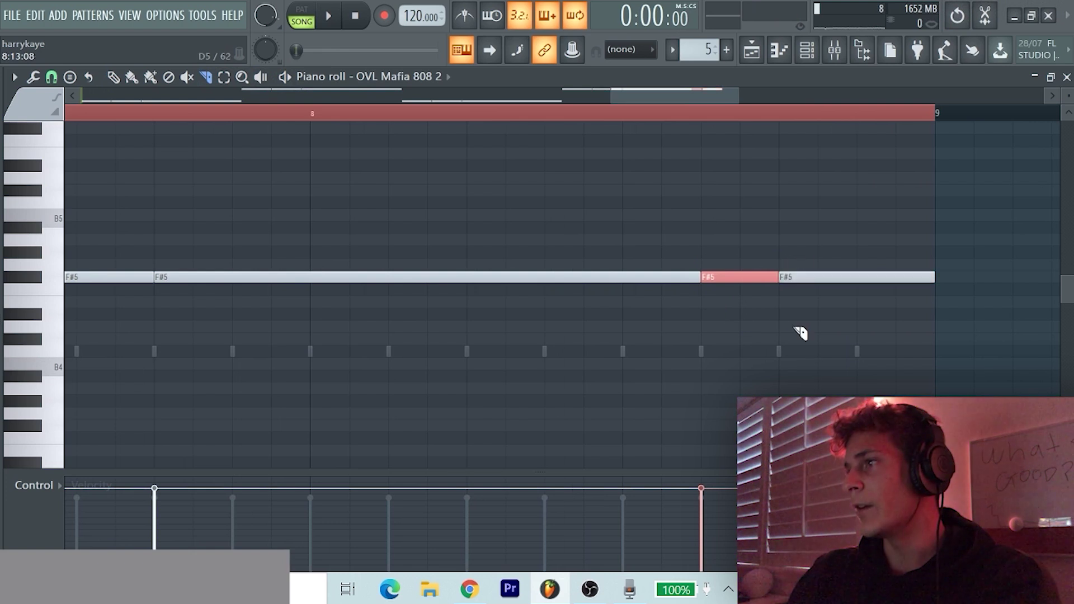
drag(860, 265, 871, 338)
drag(800, 313, 805, 175)
scroll(806, 175, down, 1)
key(space)
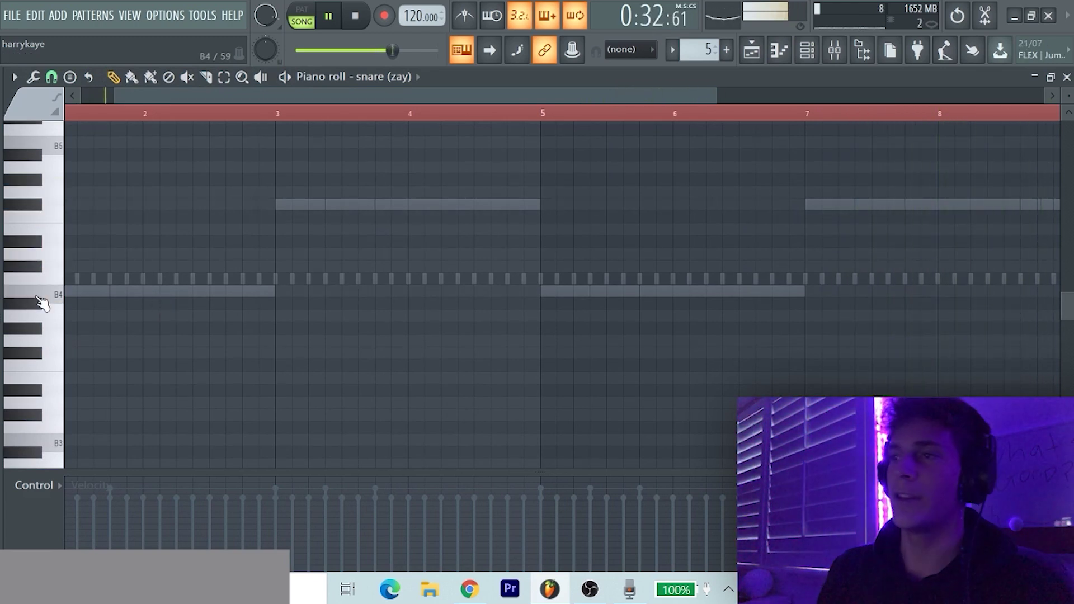
Add three extra snare (zay) hits, one softer, to form a roll, auditioning with playback
scroll(138, 264, up, 2)
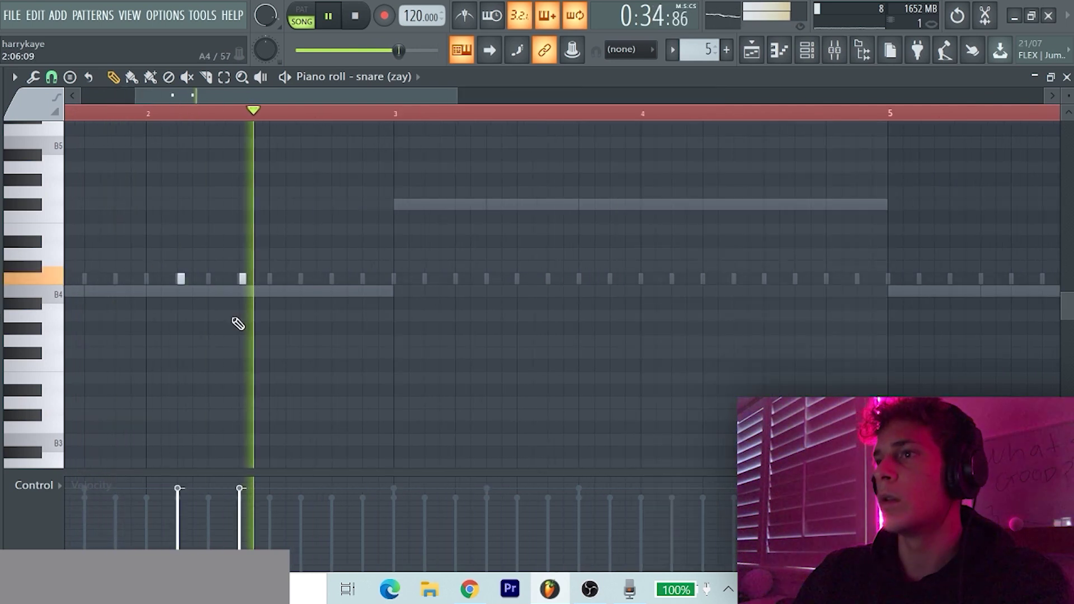
key(space)
key(space)
key(space)
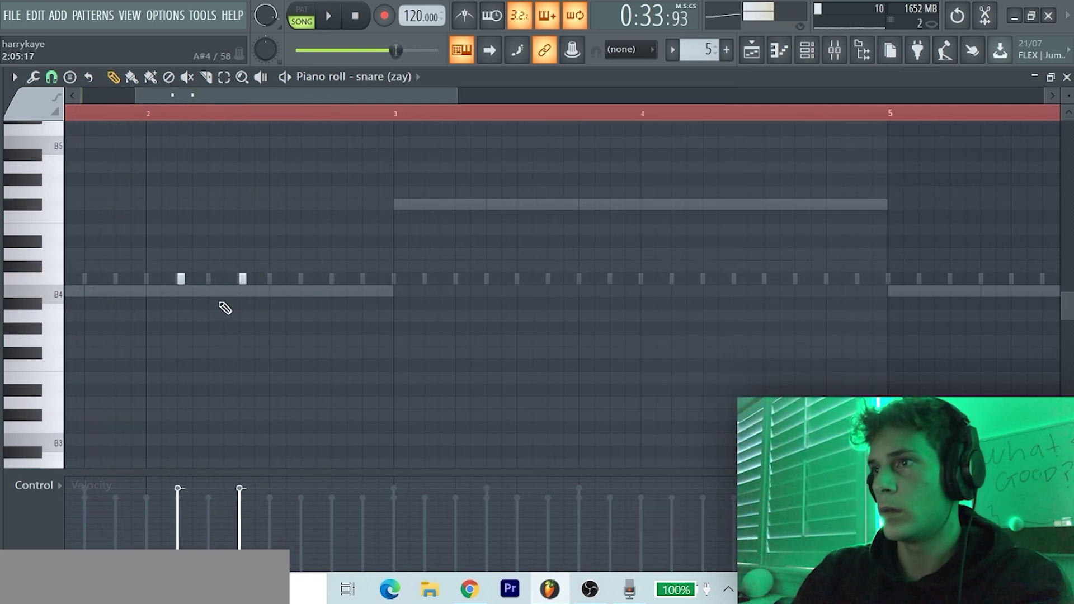
click(209, 278)
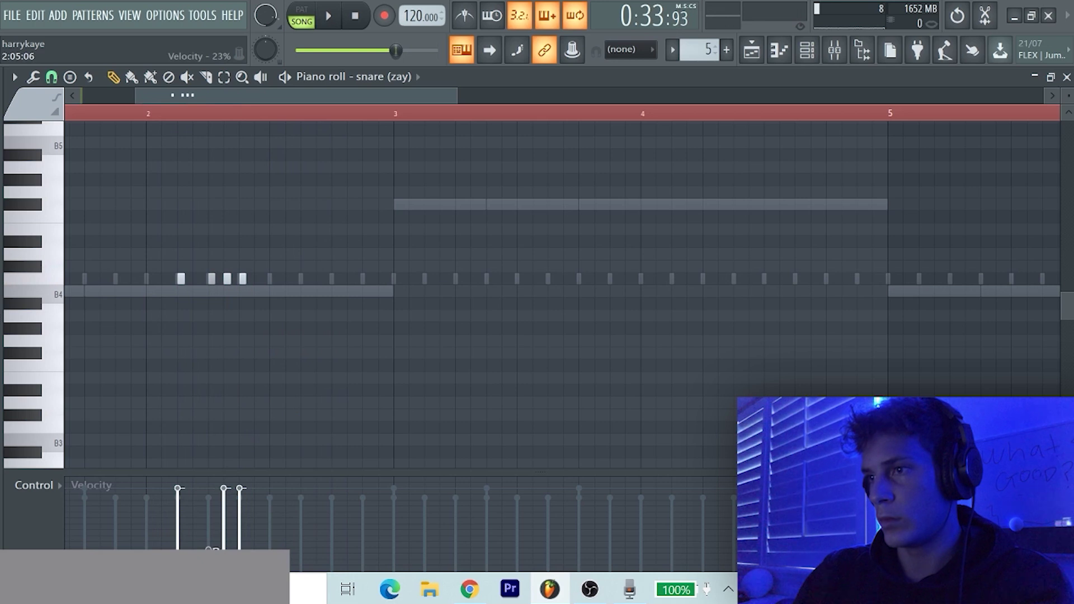
key(space)
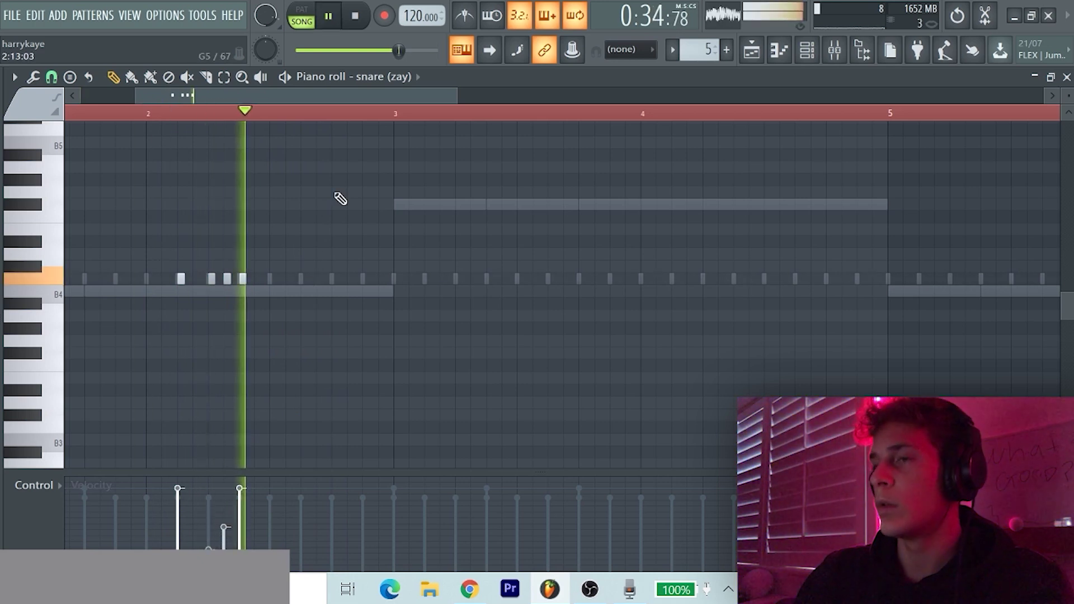
key(space)
key(space)
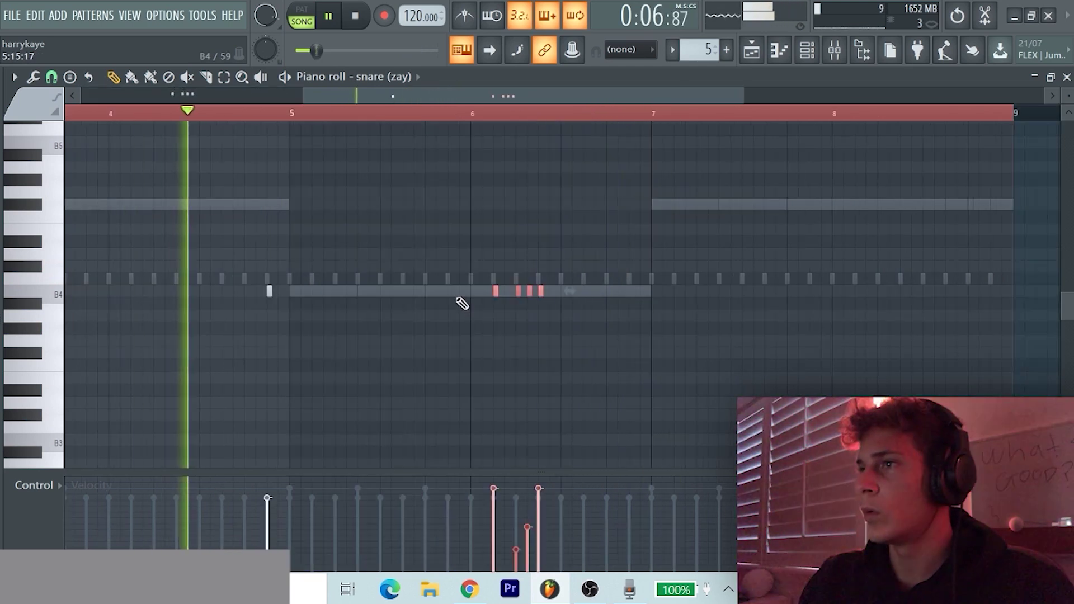
click(450, 291)
click(448, 536)
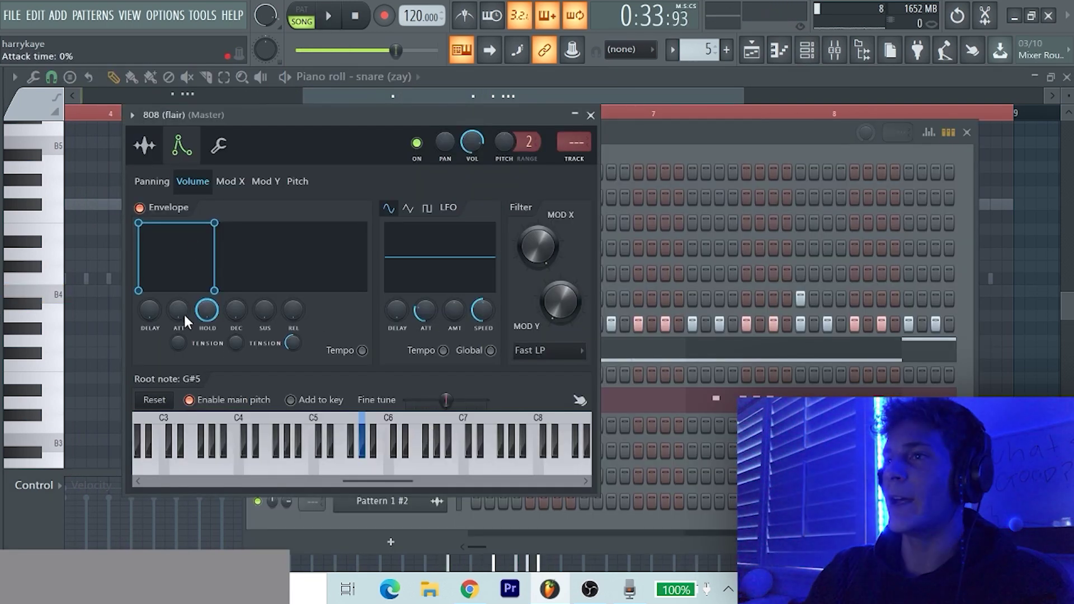
Open the 808 (flair) piano roll and chop its note into a rapid roll
click(150, 147)
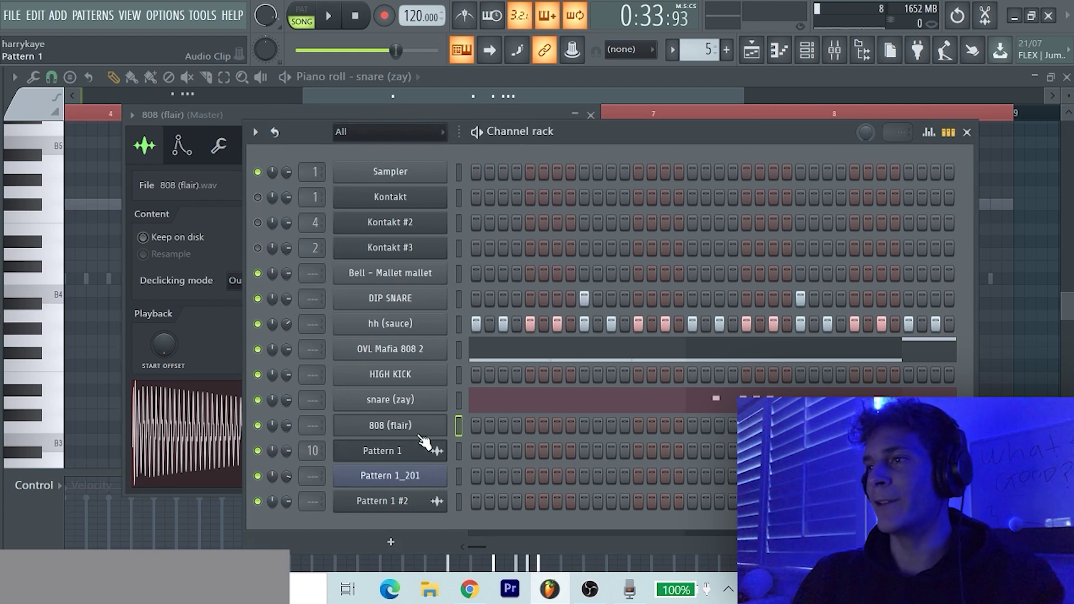
right_click(421, 437)
click(476, 364)
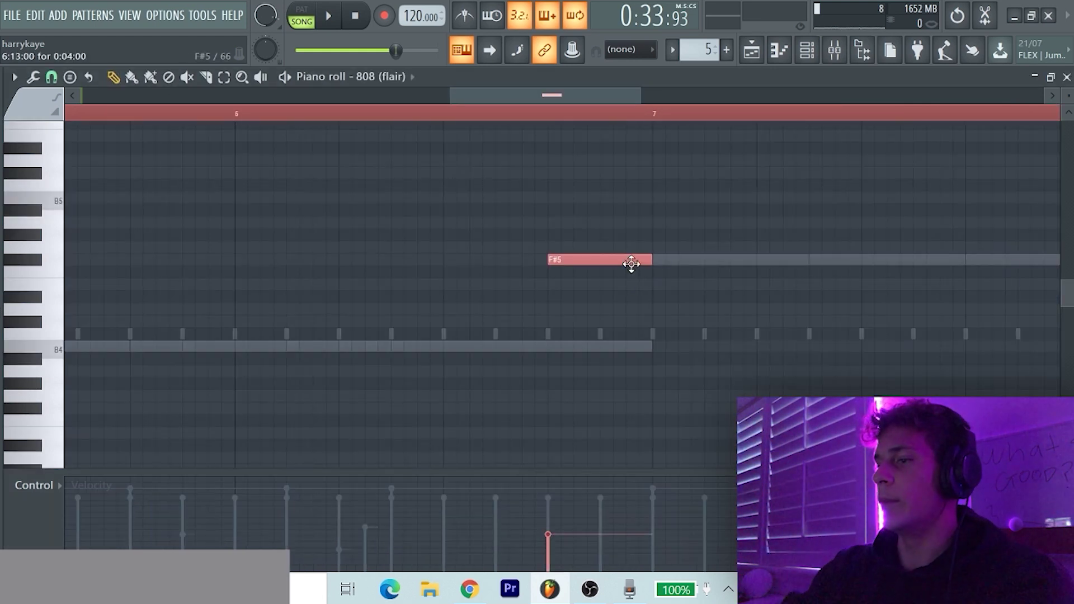
key(alt+u)
click(626, 391)
Draw a rising velocity ramp across the roll's hits in the enlarged velocity pane
drag(628, 475, 656, 289)
ctrl+scroll(626, 436, up, 3)
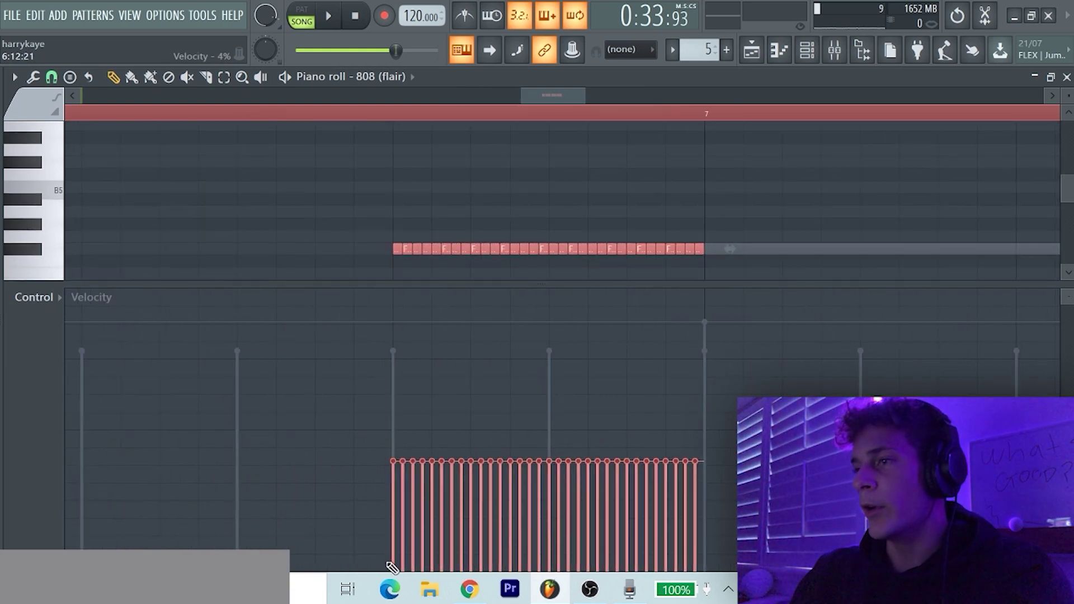
mouse_move(631, 470)
mouse_down()
mouse_move(730, 446)
mouse_move(394, 584)
mouse_move(458, 529)
mouse_move(726, 415)
mouse_up()
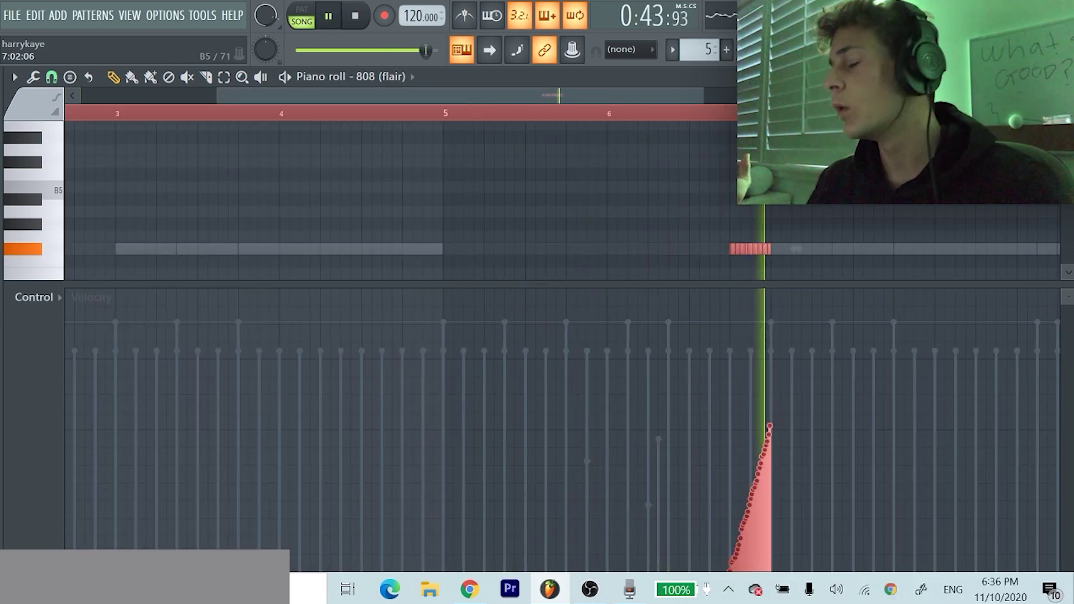
scroll(774, 373, up, 4)
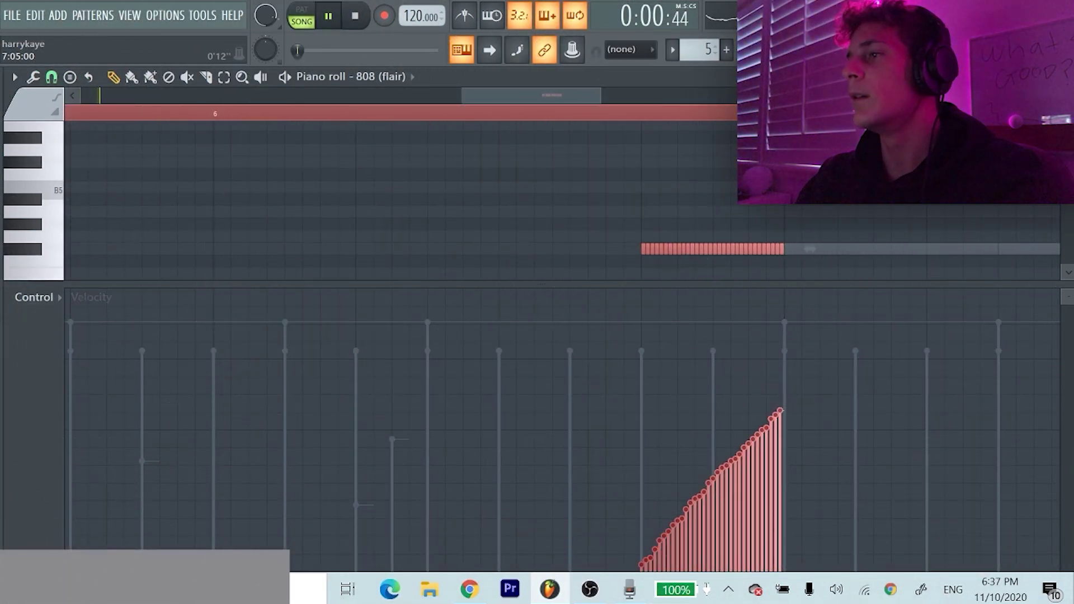
scroll(559, 252, down, 4)
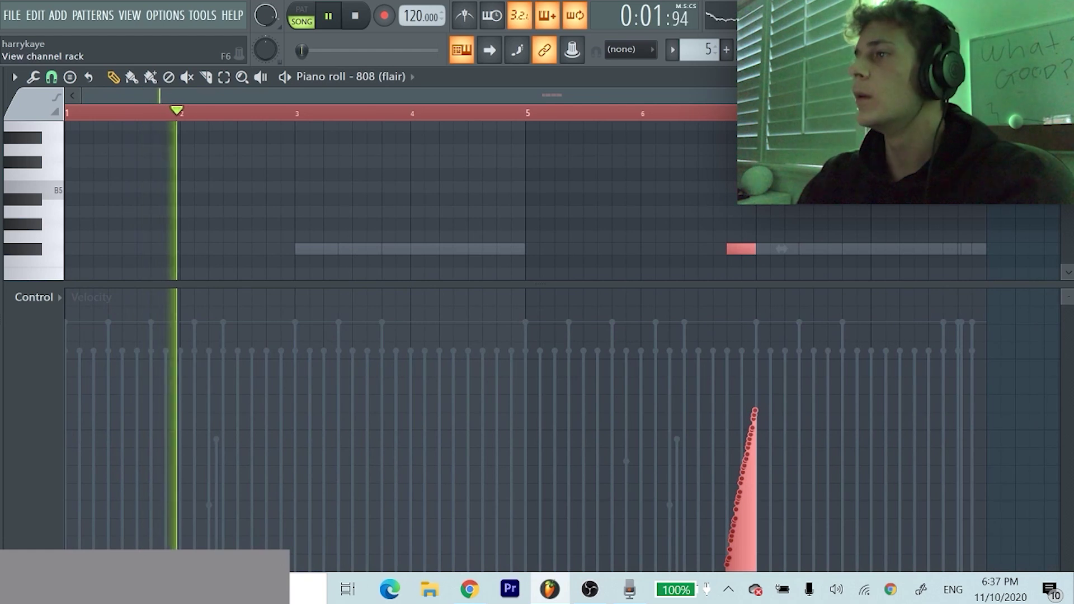
key(F6)
Move the short A#5 note near the bassline's end up to B5 and play from there
click(35, 467)
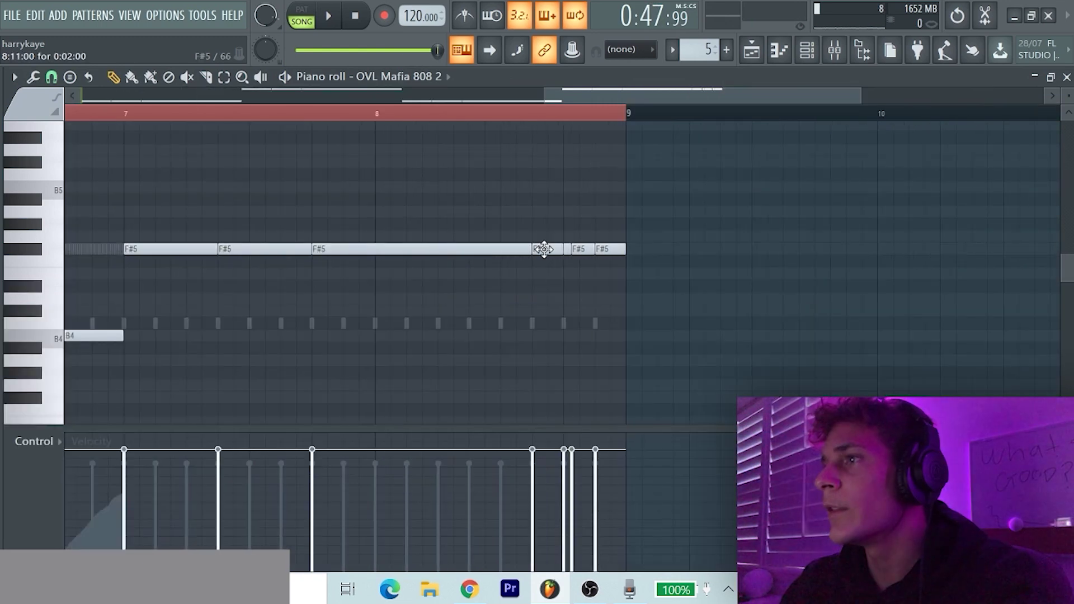
drag(548, 187, 556, 175)
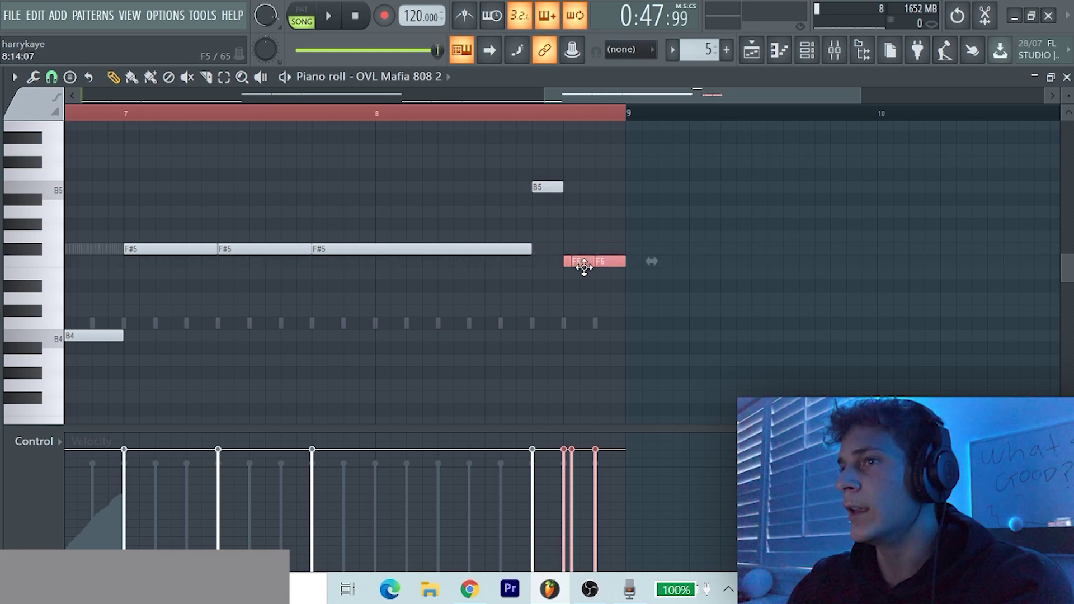
click(516, 118)
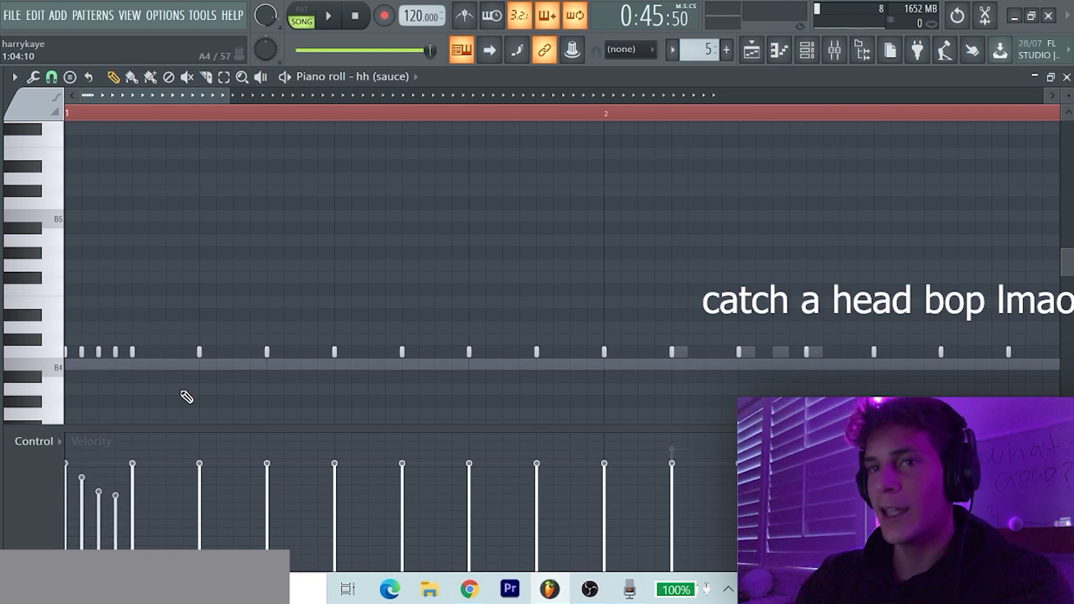
Add a lower-pitched hit to the hh (sauce) hi-hat pattern while it plays
key(space)
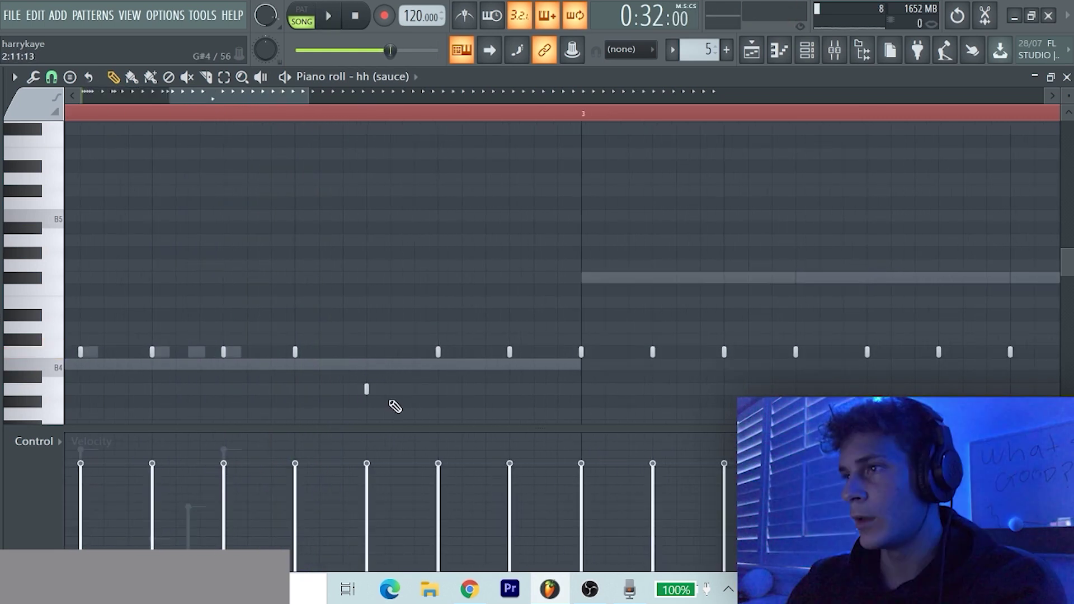
click(392, 402)
scroll(396, 407, down, 2)
scroll(398, 413, down, 1)
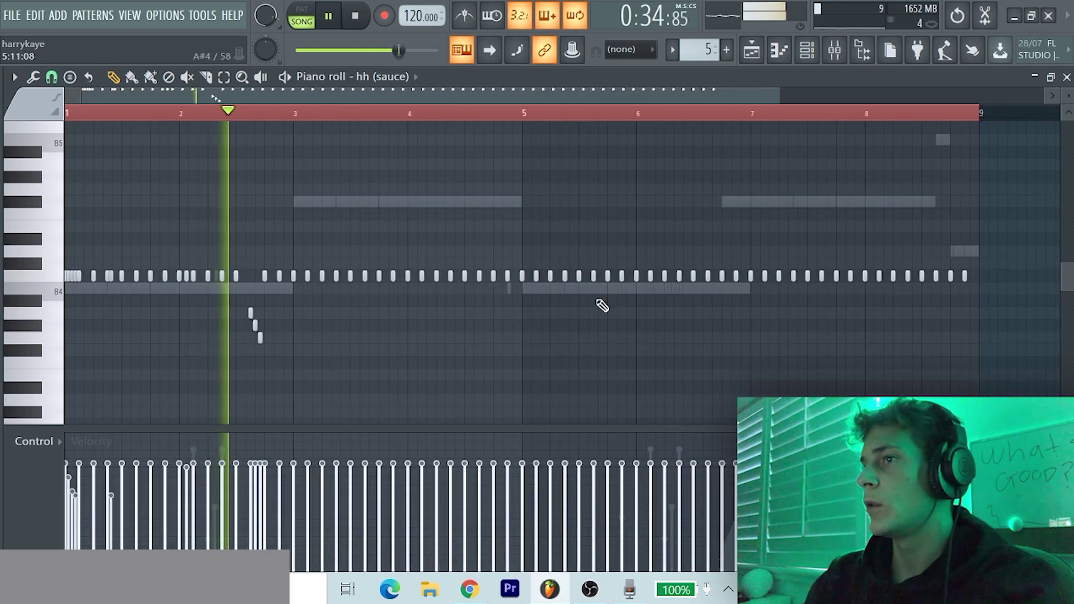
scroll(504, 299, right, 2)
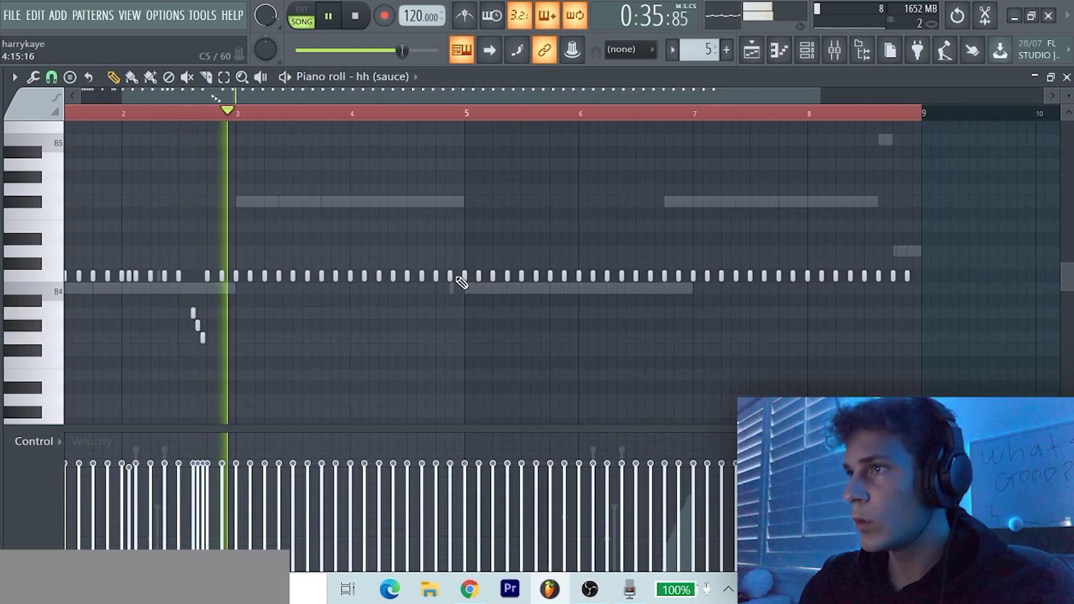
Duplicate the bars 1–3 hi-hat notes into bars 3–5 and select a longer stretch
drag(462, 282, 400, 293)
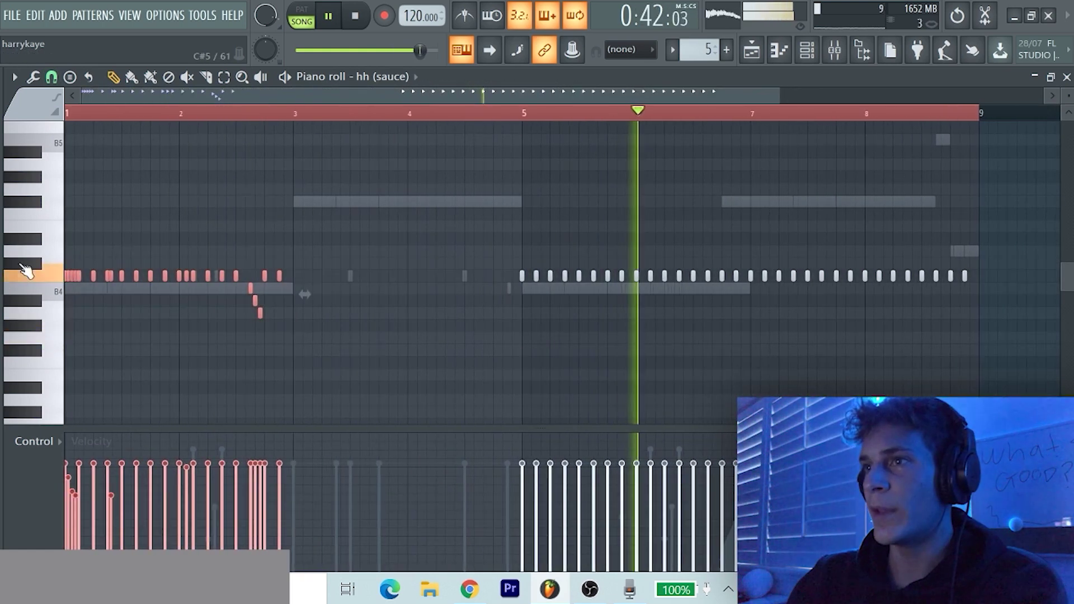
key(space)
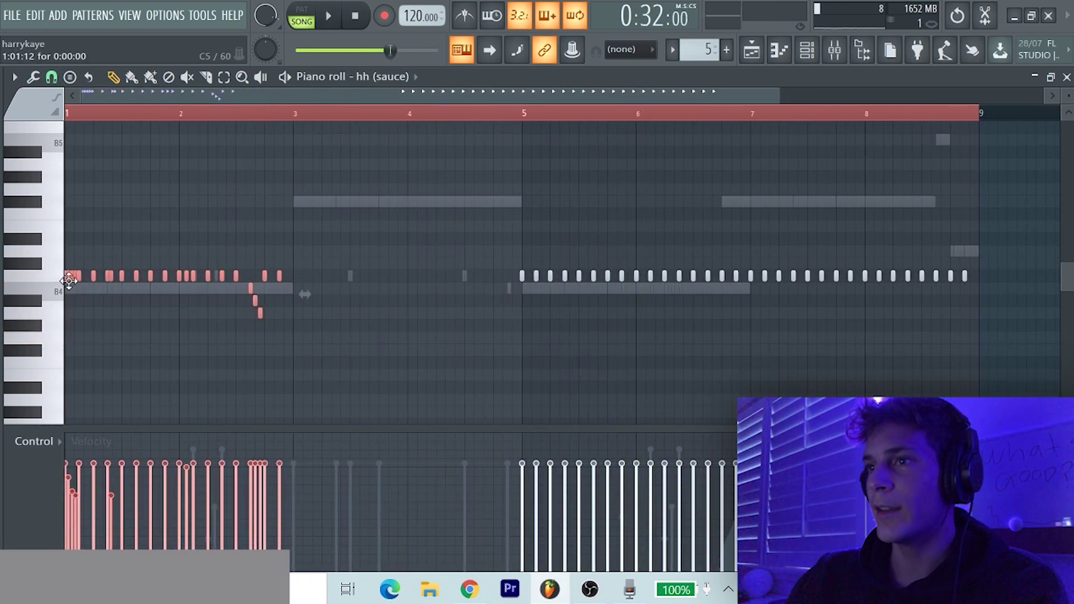
key(ctrl+b)
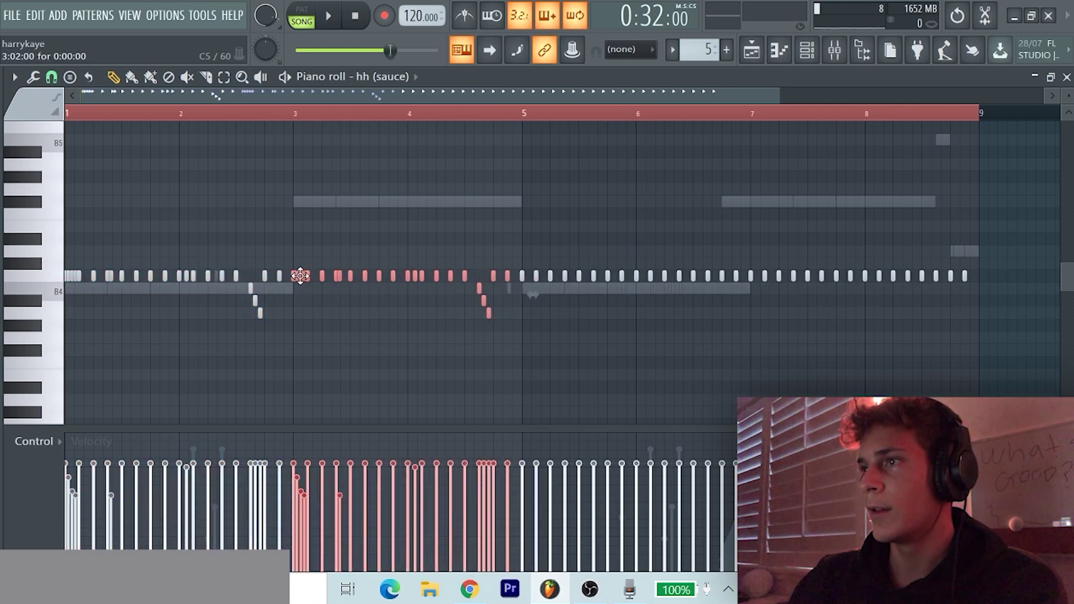
scroll(497, 298, right, 6)
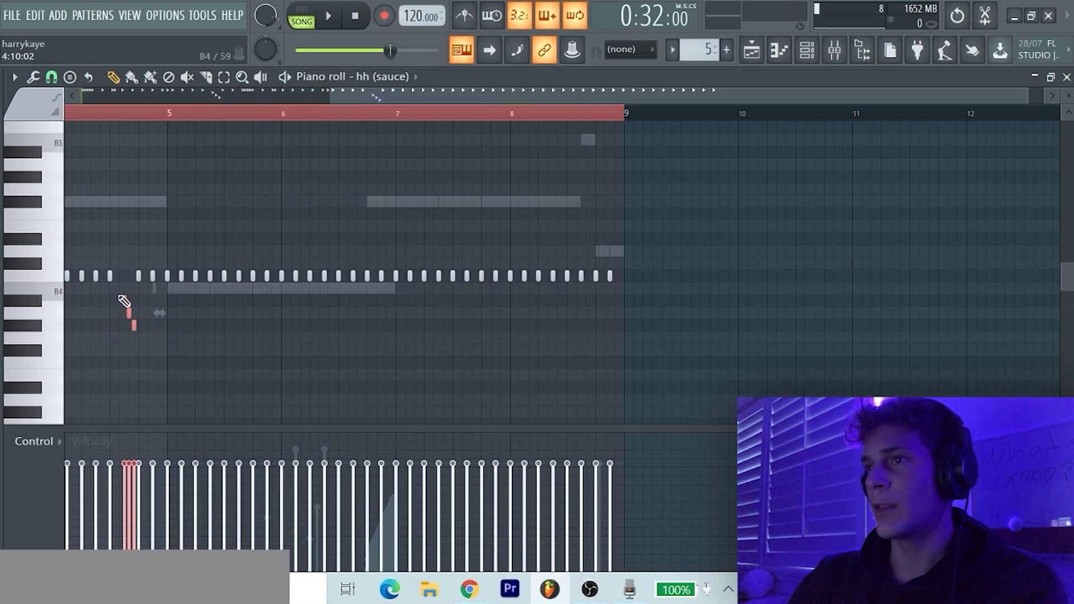
drag(727, 317, 164, 248)
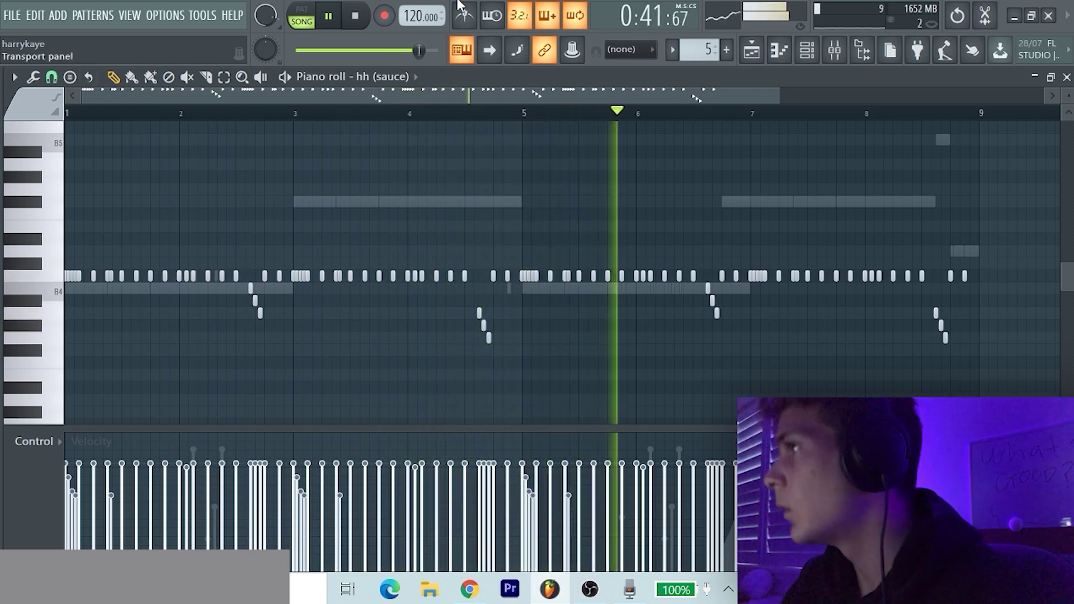
Copy the HIGH KICK three-hit opening from bars 1–3 onward to bars 3 and 5
click(808, 51)
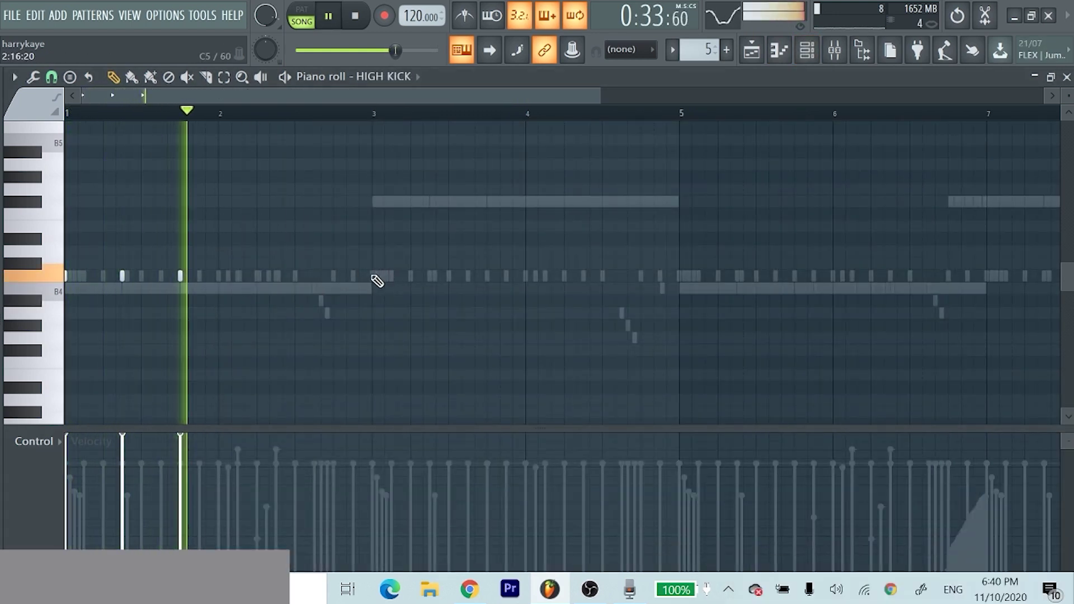
drag(376, 118, 66, 115)
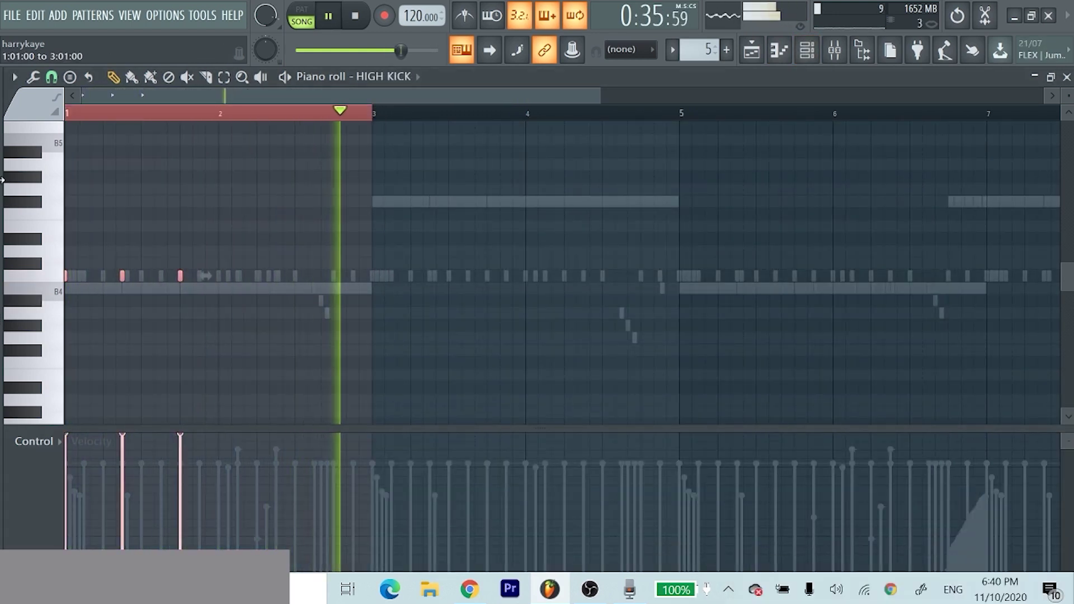
key(ctrl+b)
key(ctrl+b)
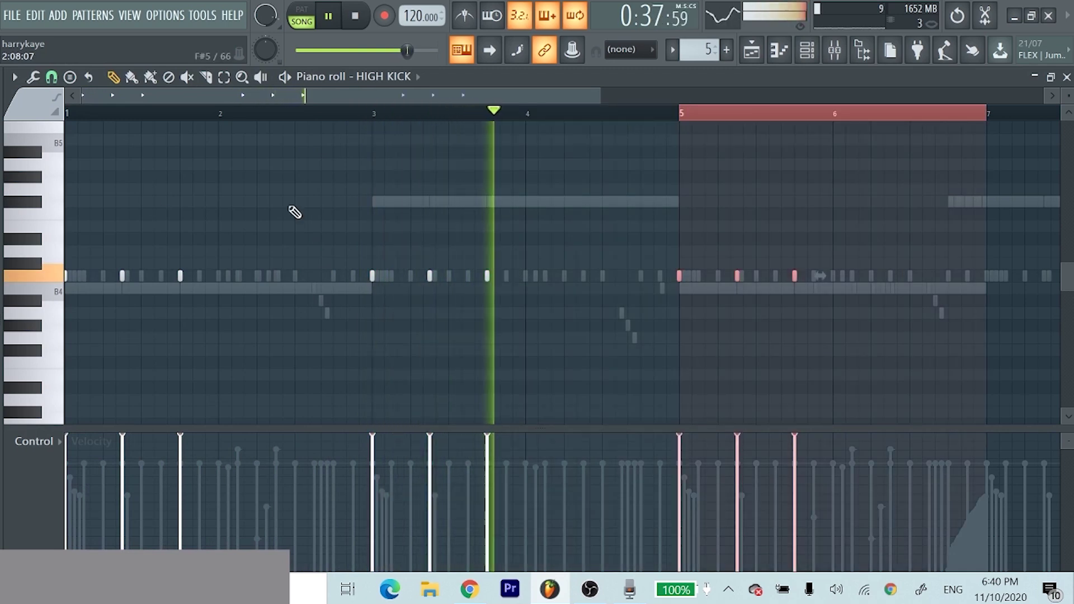